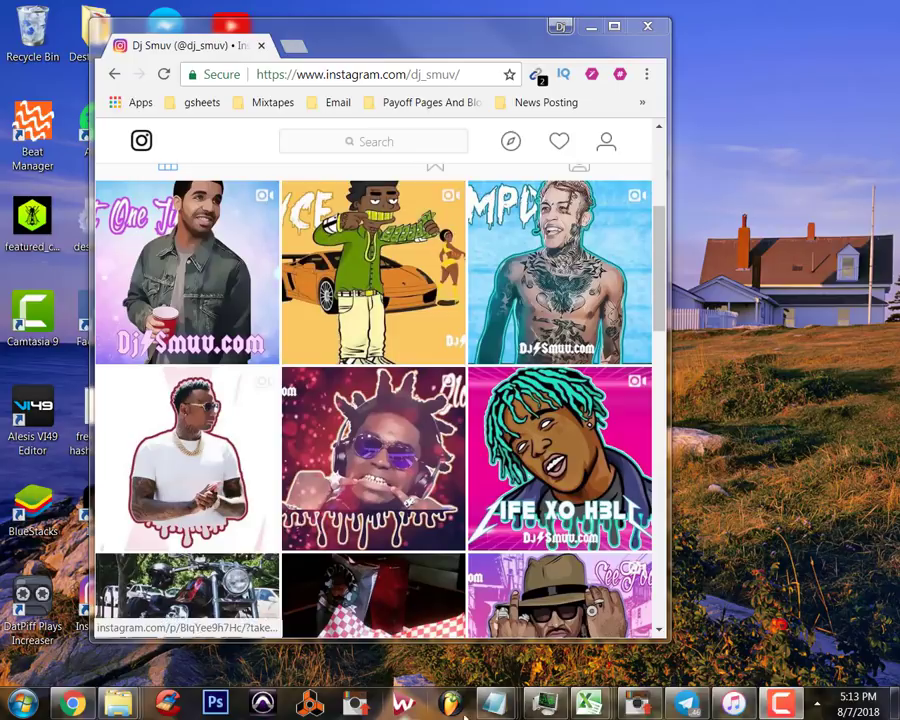
Switch to Gramblr's upload page.
{"action": "left_click", "coordinate": [641, 705]}
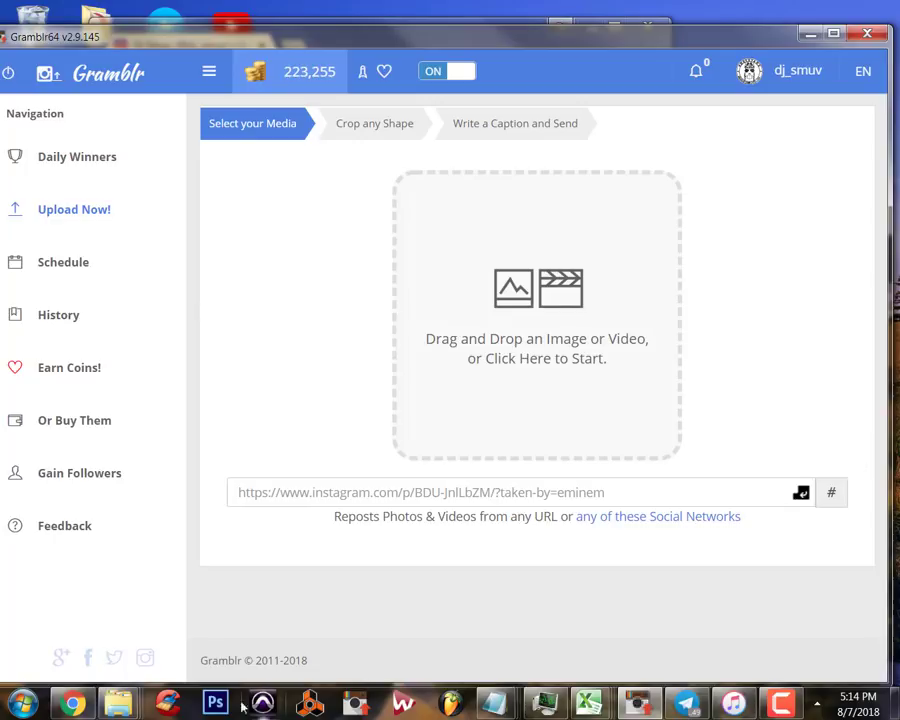
{"action": "right_click", "coordinate": [117, 706]}
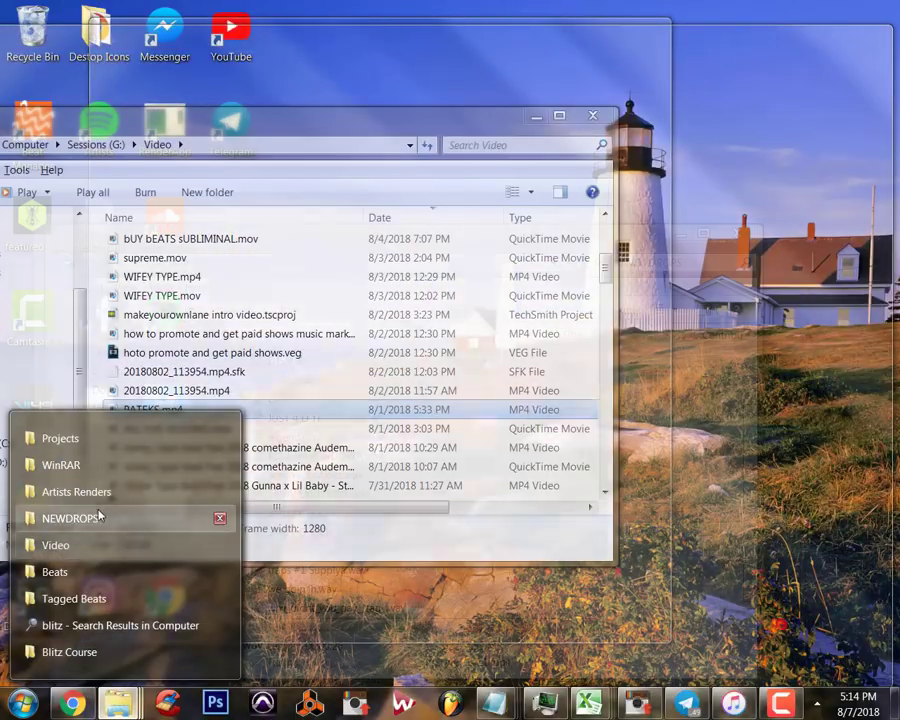
{"action": "left_click", "coordinate": [80, 492]}
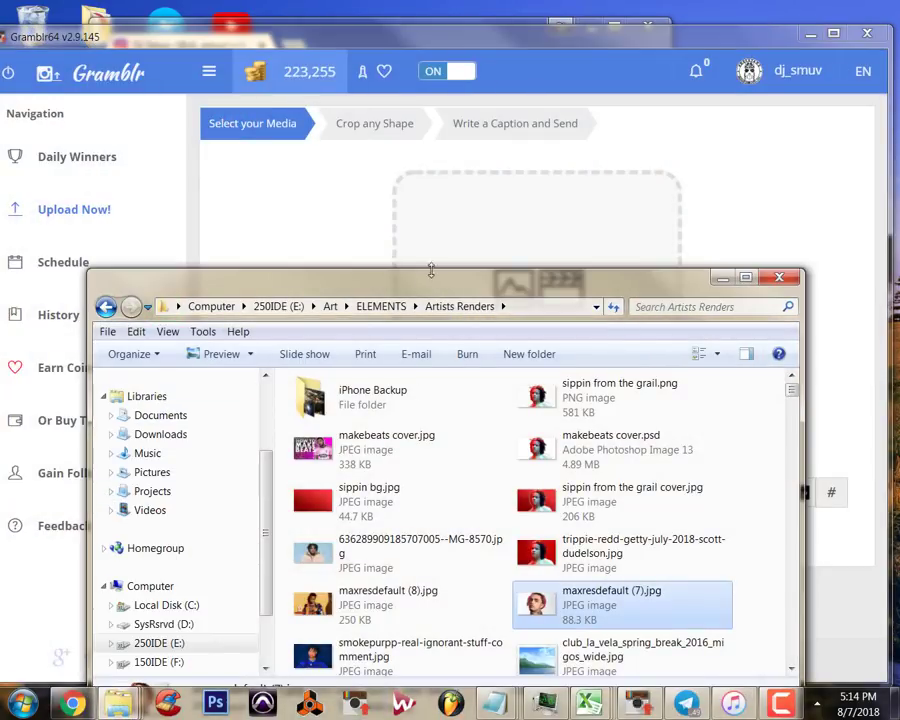
{"action": "left_click_drag", "start_coordinate": [418, 293], "coordinate": [222, 415]}
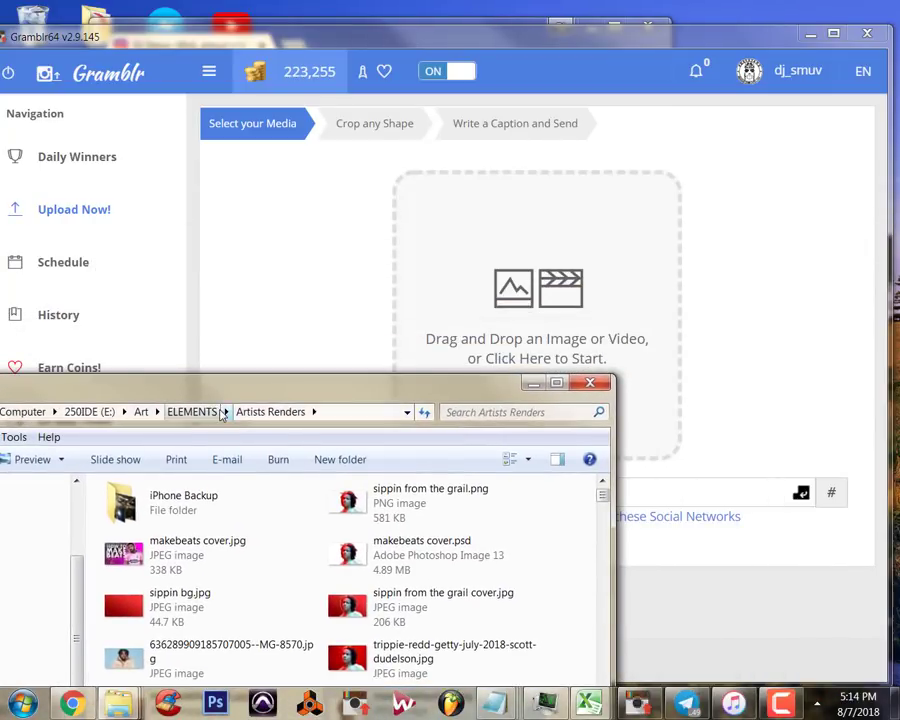
{"action": "left_click", "coordinate": [352, 509]}
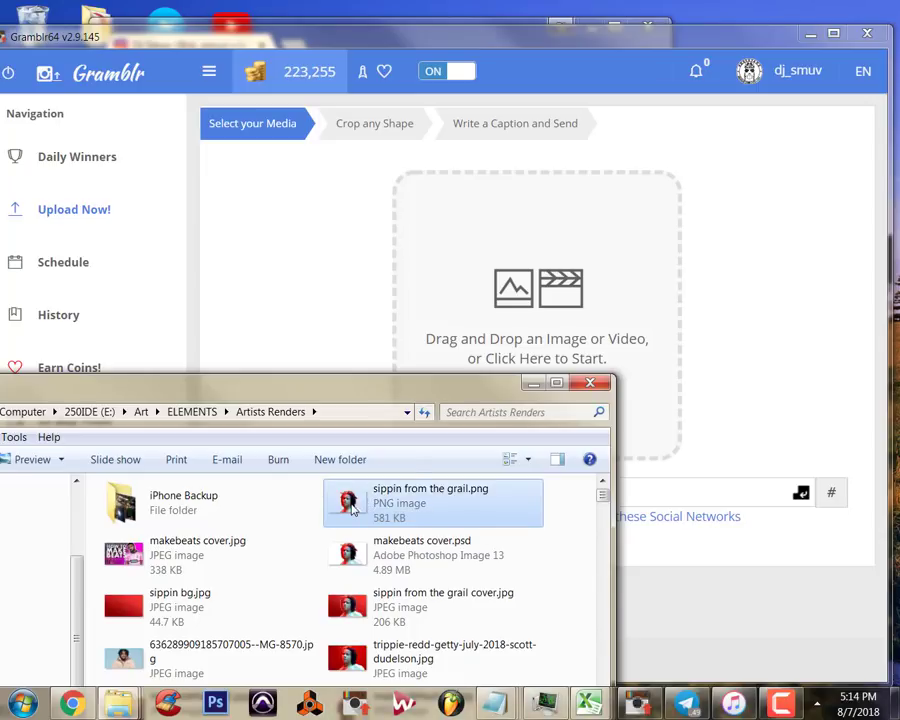
{"action": "left_click_drag", "start_coordinate": [352, 509], "coordinate": [520, 289]}
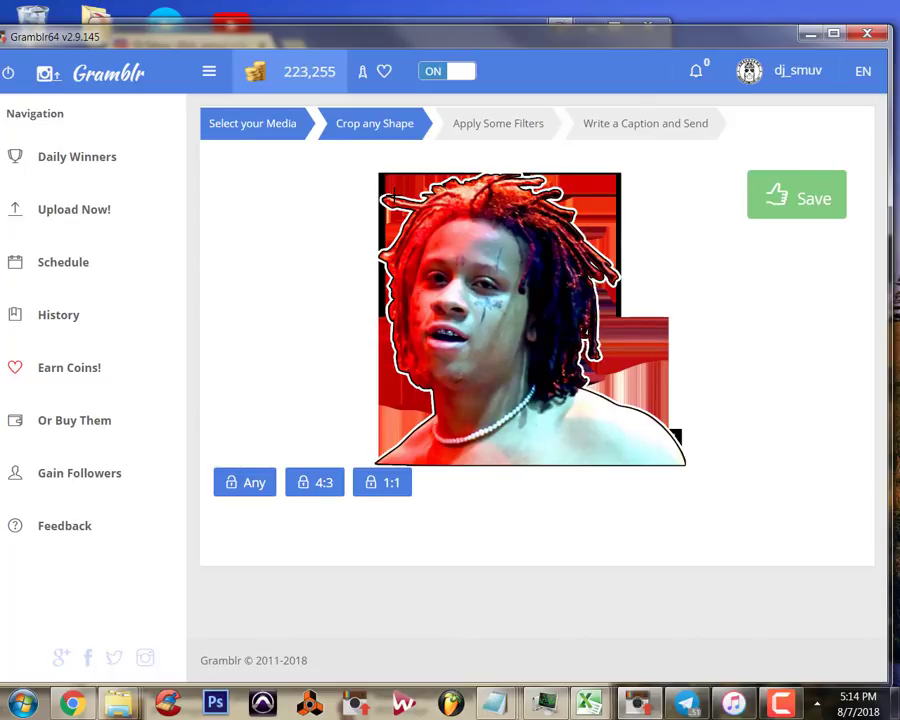
{"action": "left_click", "coordinate": [70, 213]}
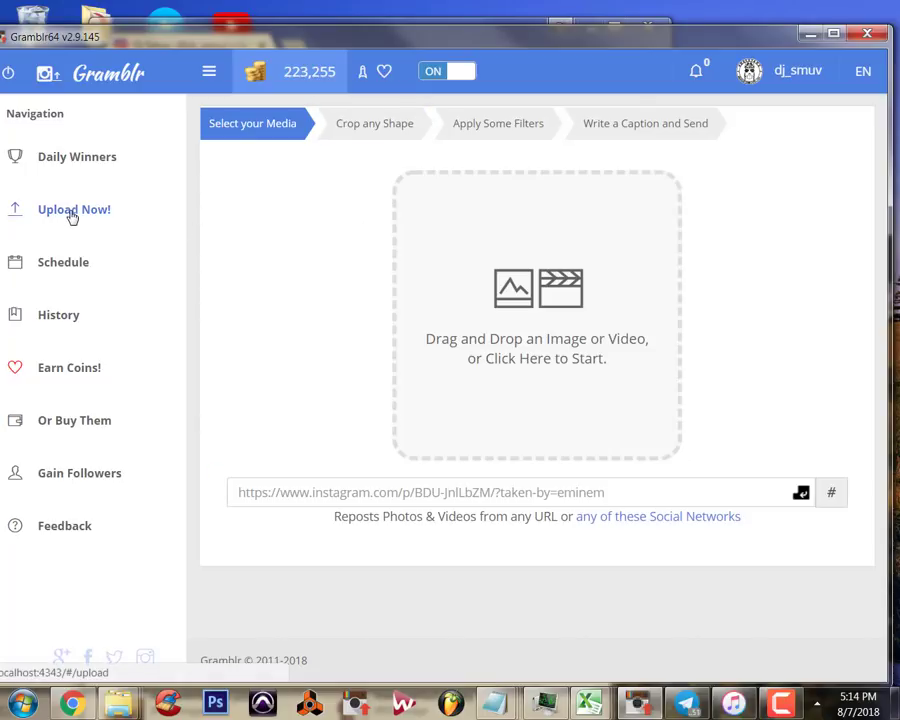
Load "sippin from the grail cover.jpg" from the Artists Renders folder as the media to upload.
{"action": "right_click", "coordinate": [118, 704]}
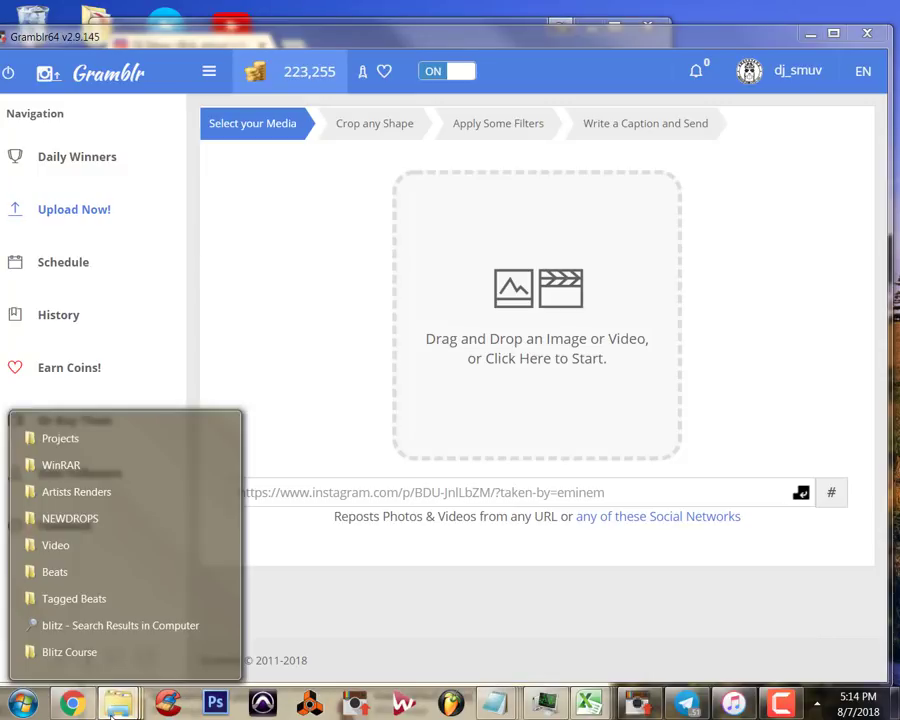
{"action": "left_click", "coordinate": [76, 492]}
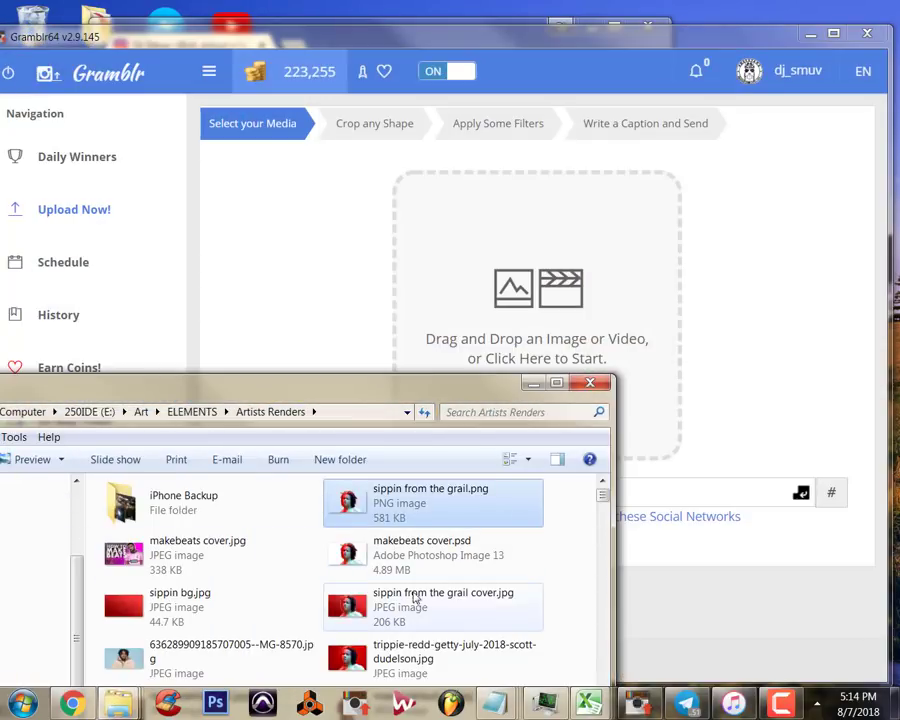
{"action": "left_click_drag", "start_coordinate": [360, 605], "coordinate": [472, 300]}
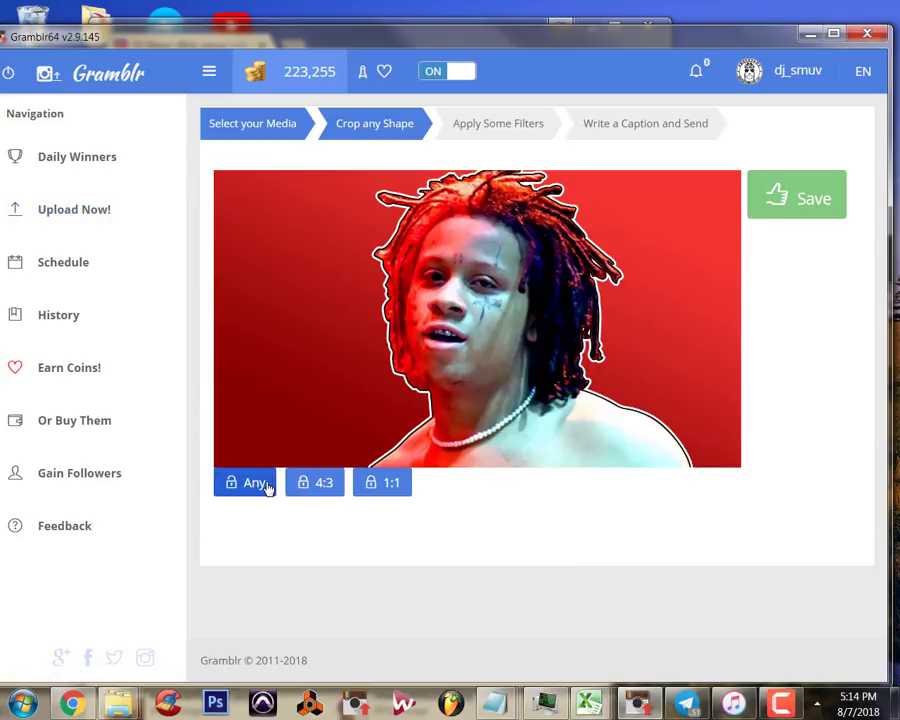
Try the free, 4:3 and 1:1 crop shapes on the image, positioning the selections around the portrait.
{"action": "left_click", "coordinate": [266, 485]}
{"action": "left_click_drag", "start_coordinate": [211, 172], "coordinate": [741, 467]}
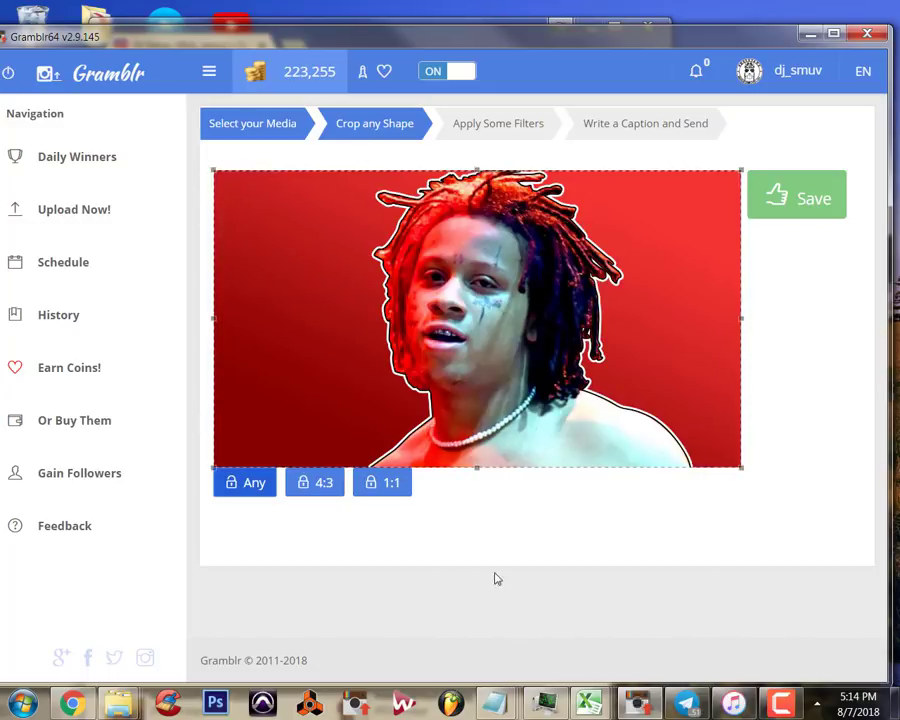
{"action": "left_click", "coordinate": [320, 484]}
{"action": "left_click_drag", "start_coordinate": [387, 383], "coordinate": [467, 390]}
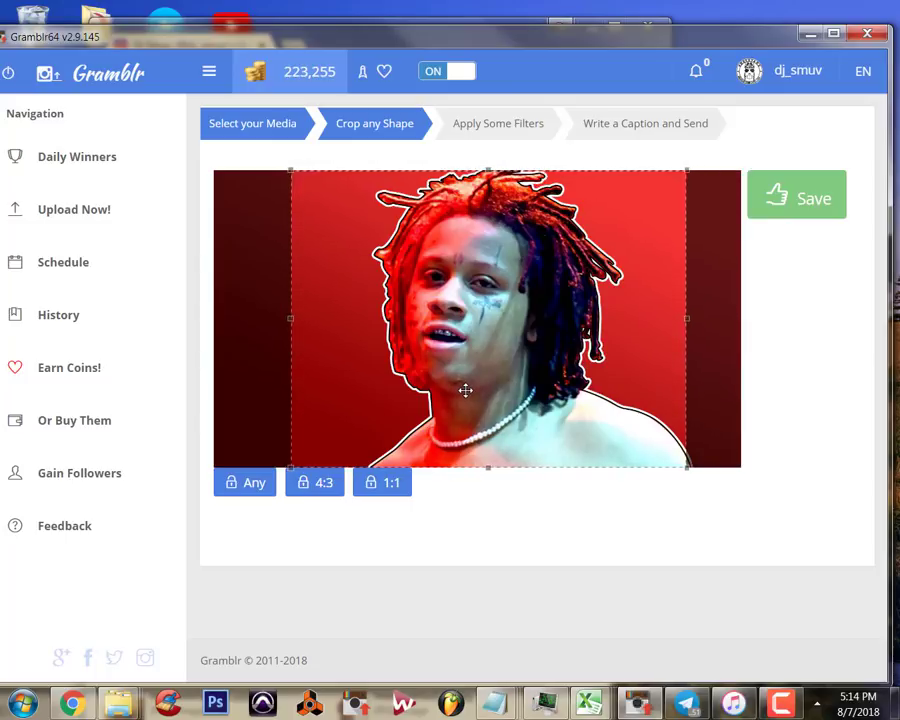
{"action": "left_click", "coordinate": [394, 485]}
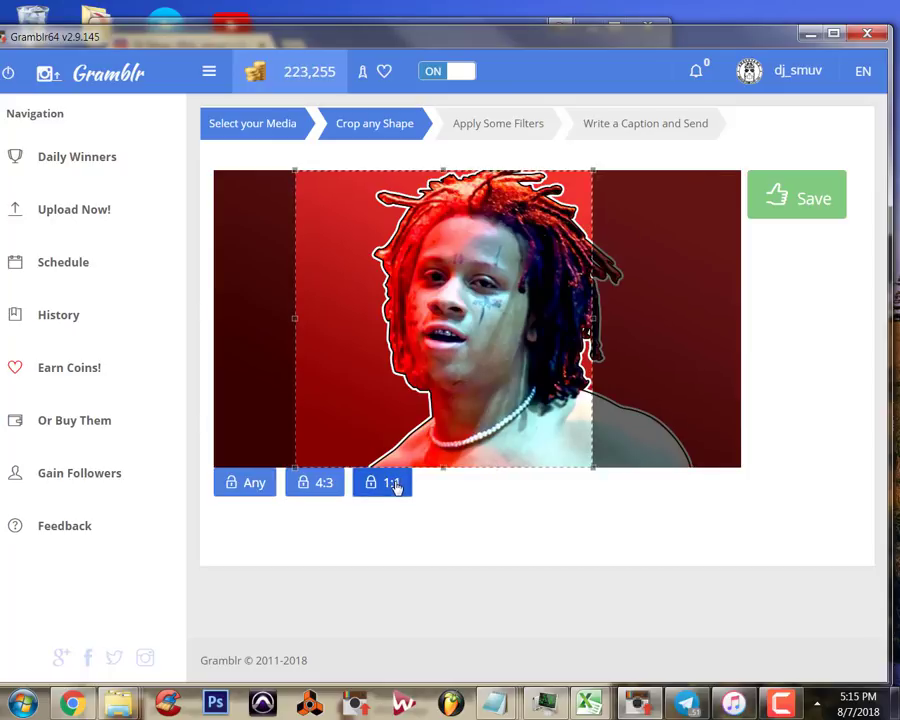
{"action": "left_click_drag", "start_coordinate": [480, 416], "coordinate": [518, 396]}
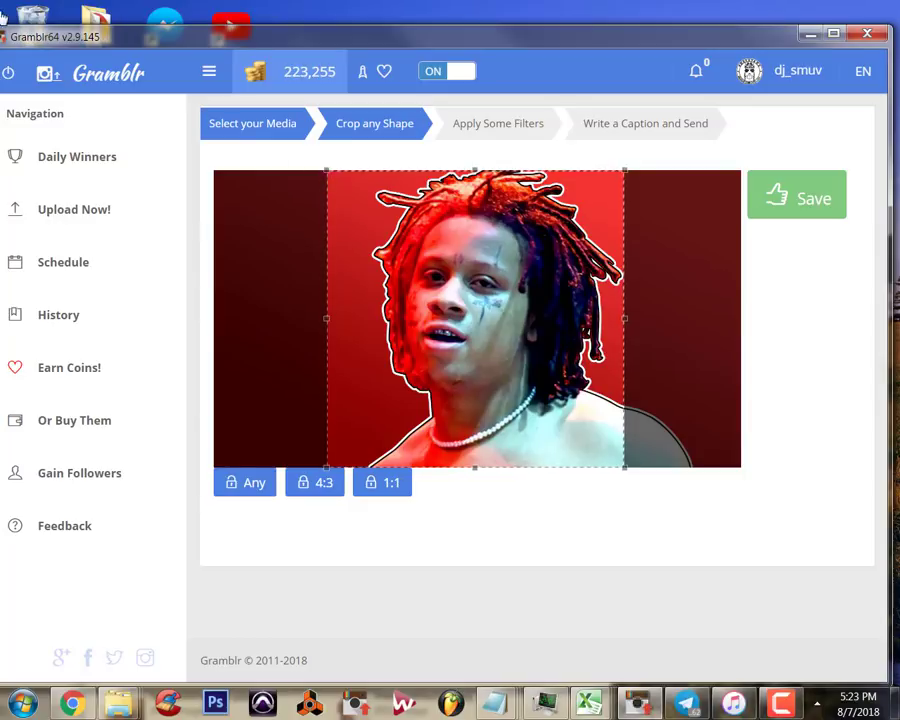
Set the crop shape to Any, extend the crop area over the whole image, and save the crop.
{"action": "left_click", "coordinate": [254, 486]}
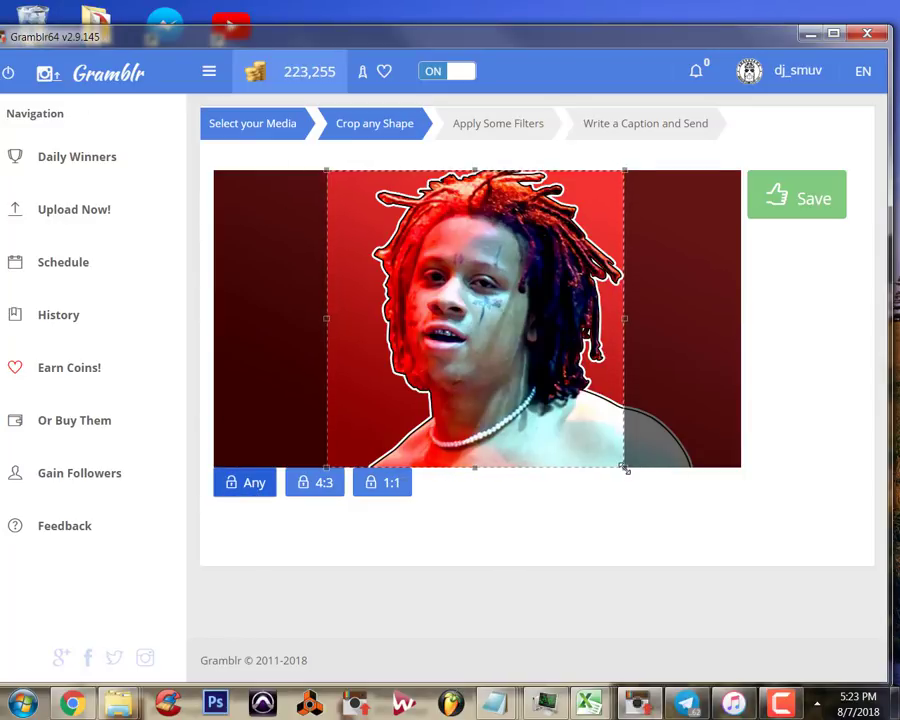
{"action": "left_click_drag", "start_coordinate": [626, 467], "coordinate": [741, 467]}
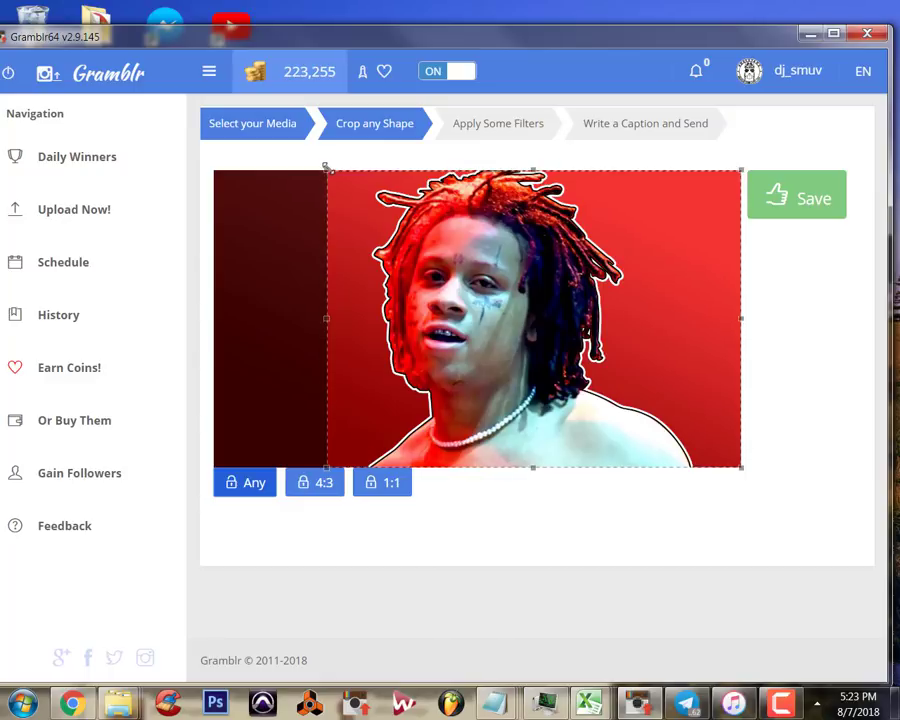
{"action": "left_click_drag", "start_coordinate": [327, 170], "coordinate": [214, 170]}
{"action": "left_click", "coordinate": [805, 197]}
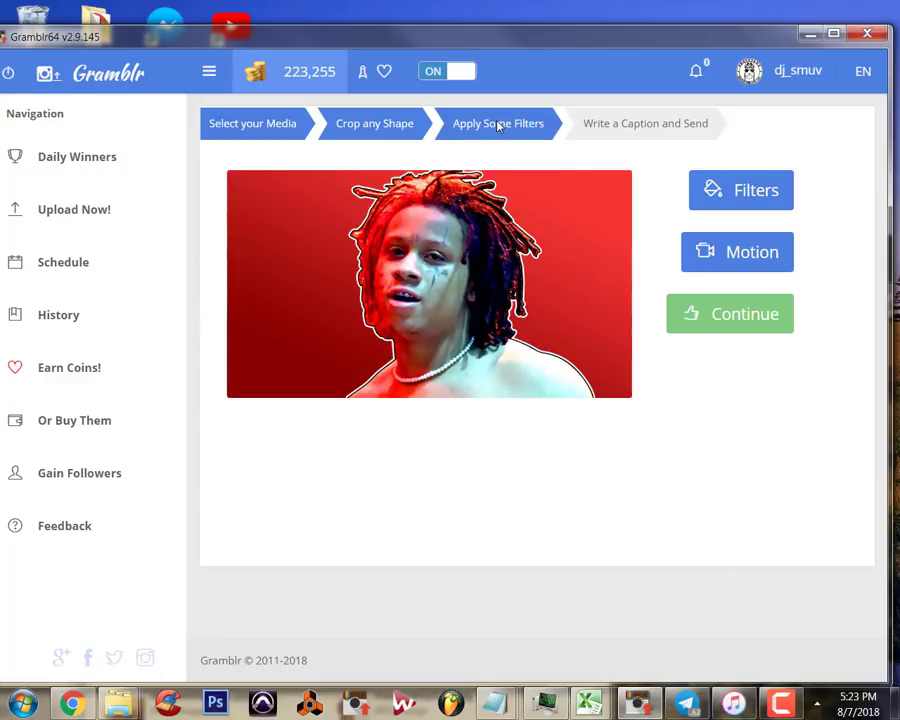
Preview the Dean effect from the Signature filters, discard it, look through the remaining editing tools, and save the photo without an effect.
{"action": "left_click", "coordinate": [770, 194]}
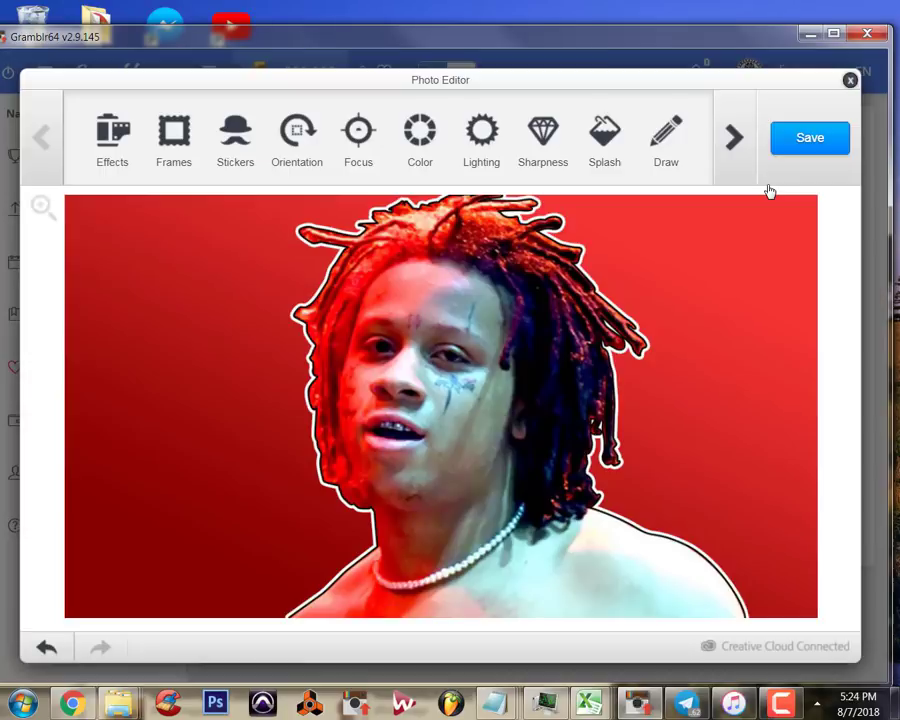
{"action": "left_click", "coordinate": [118, 138]}
{"action": "left_click", "coordinate": [213, 140]}
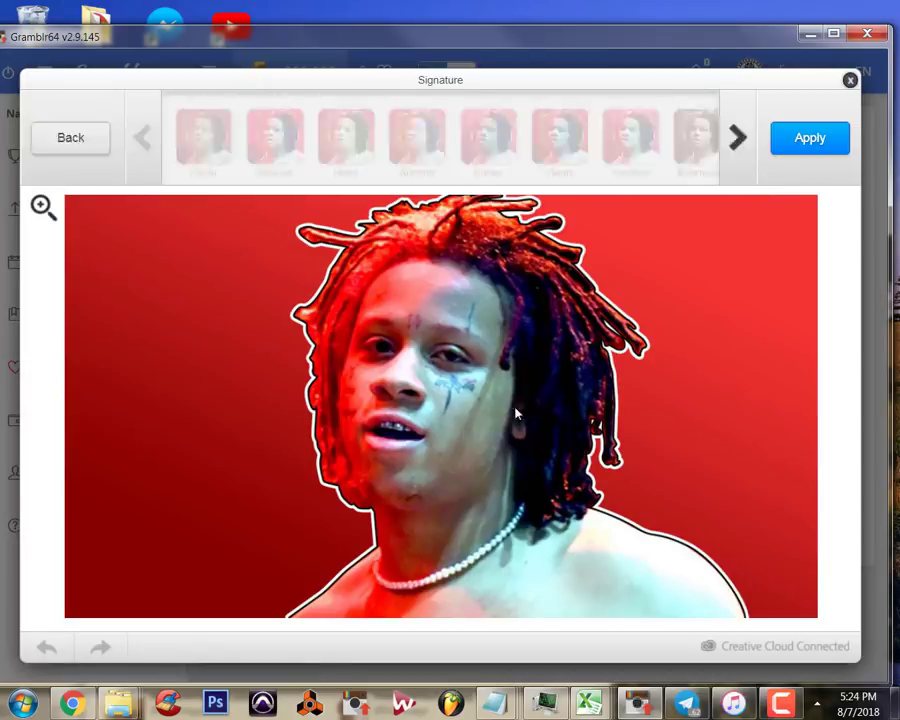
{"action": "left_click", "coordinate": [560, 138]}
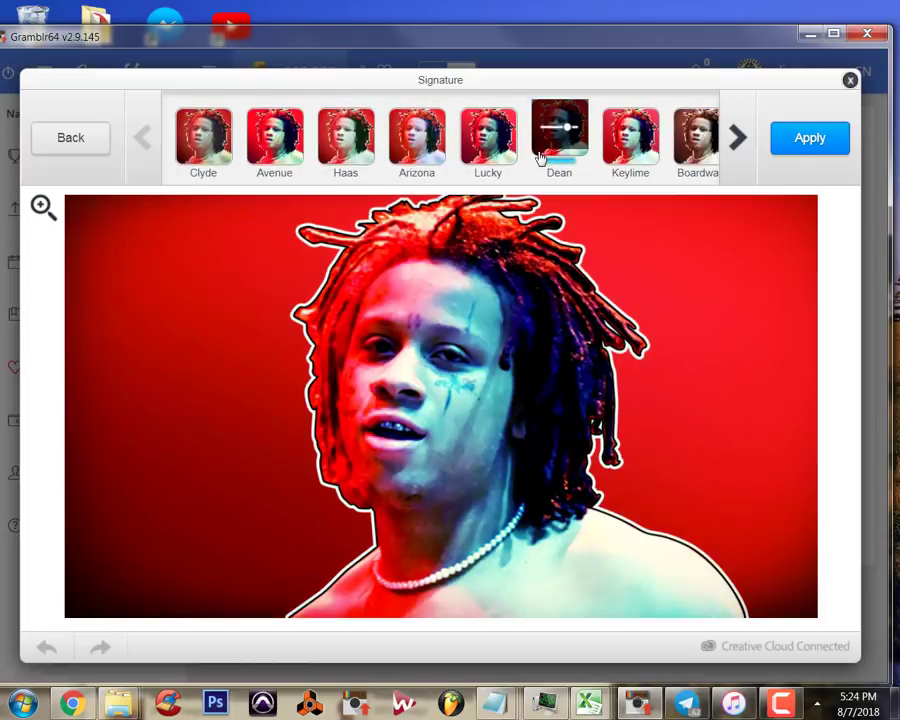
{"action": "left_click", "coordinate": [71, 138]}
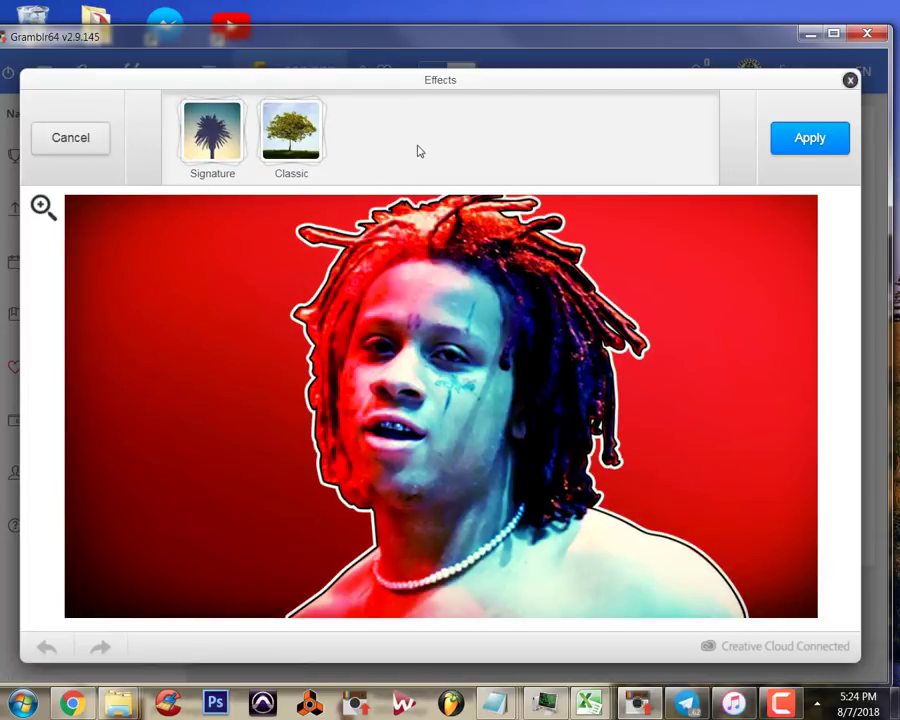
{"action": "left_click", "coordinate": [72, 141]}
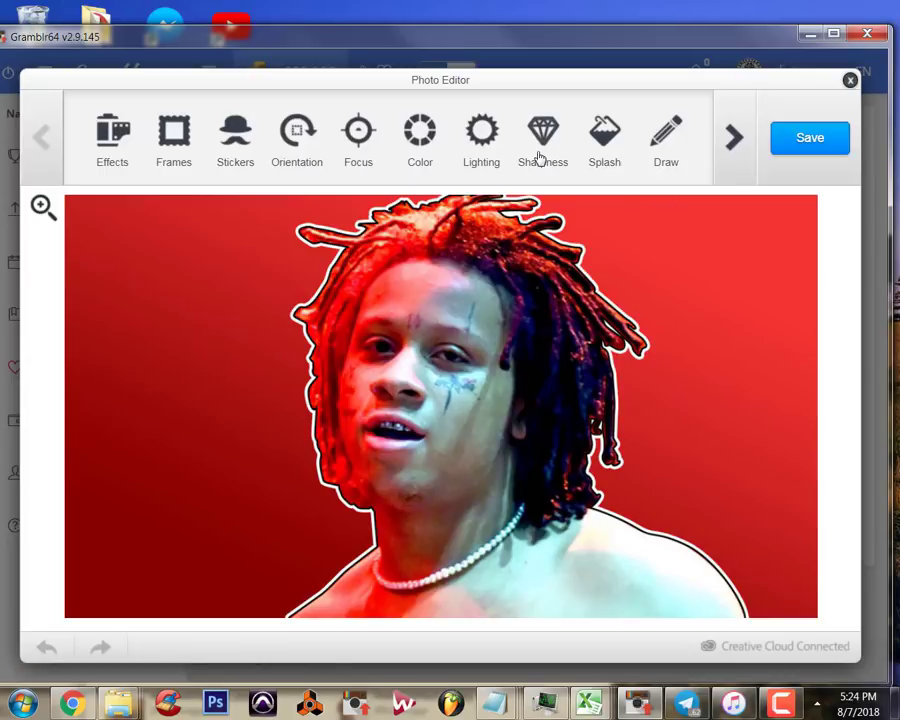
{"action": "left_click", "coordinate": [734, 138]}
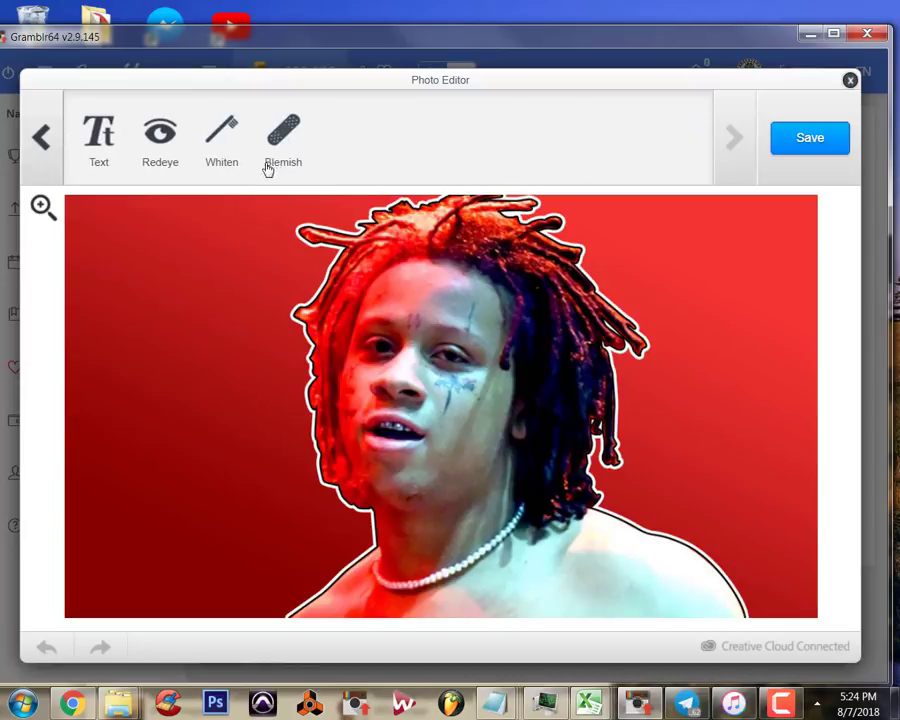
{"action": "left_click", "coordinate": [41, 137]}
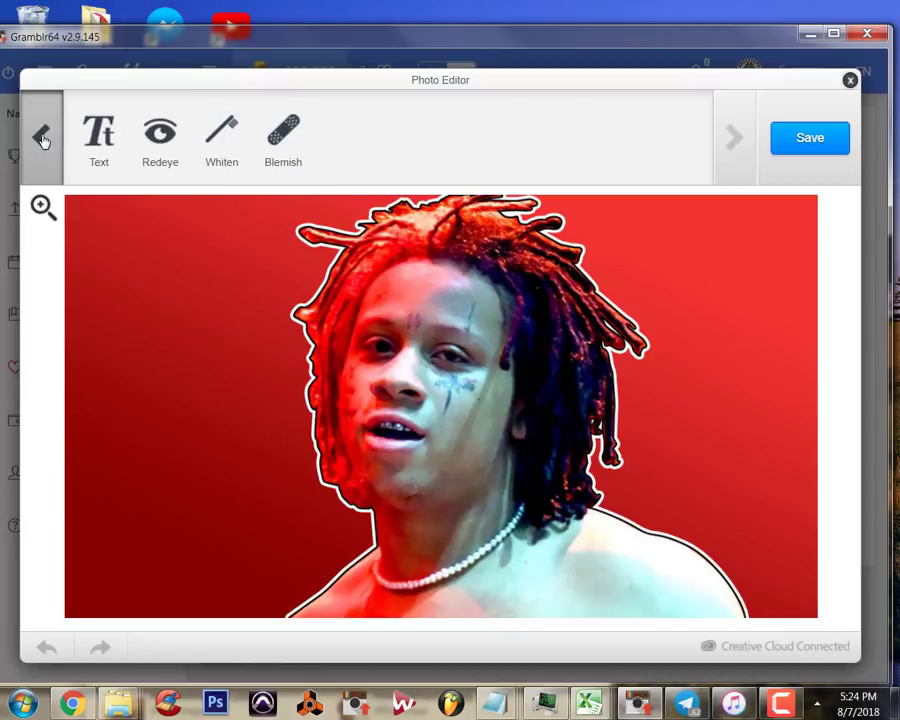
{"action": "left_click", "coordinate": [810, 141]}
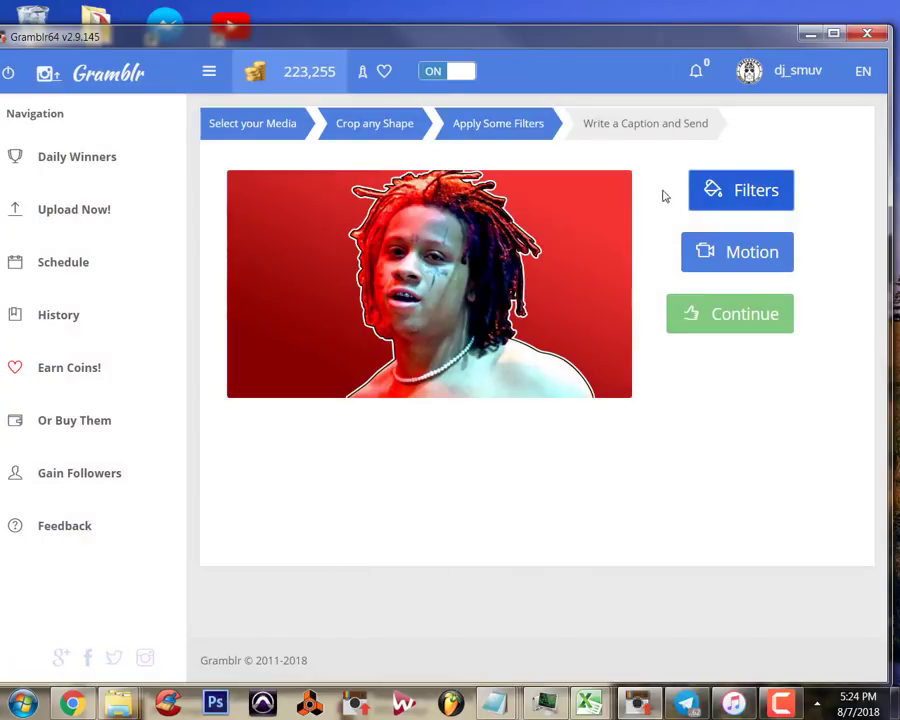
Turn the picture into a motion clip and continue to the caption stage.
{"action": "left_click", "coordinate": [733, 260]}
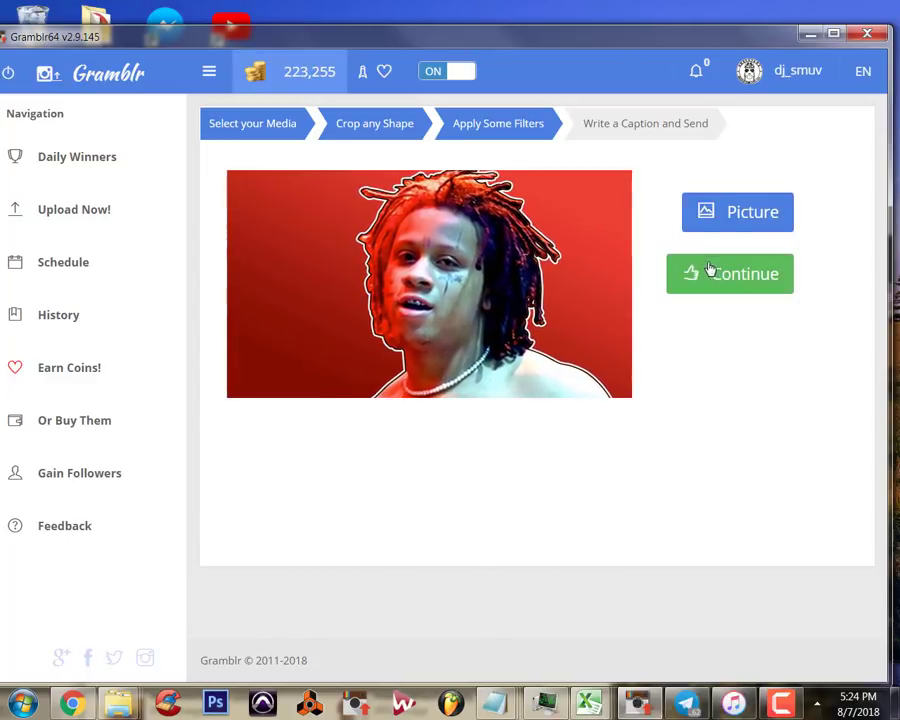
{"action": "left_click", "coordinate": [720, 282]}
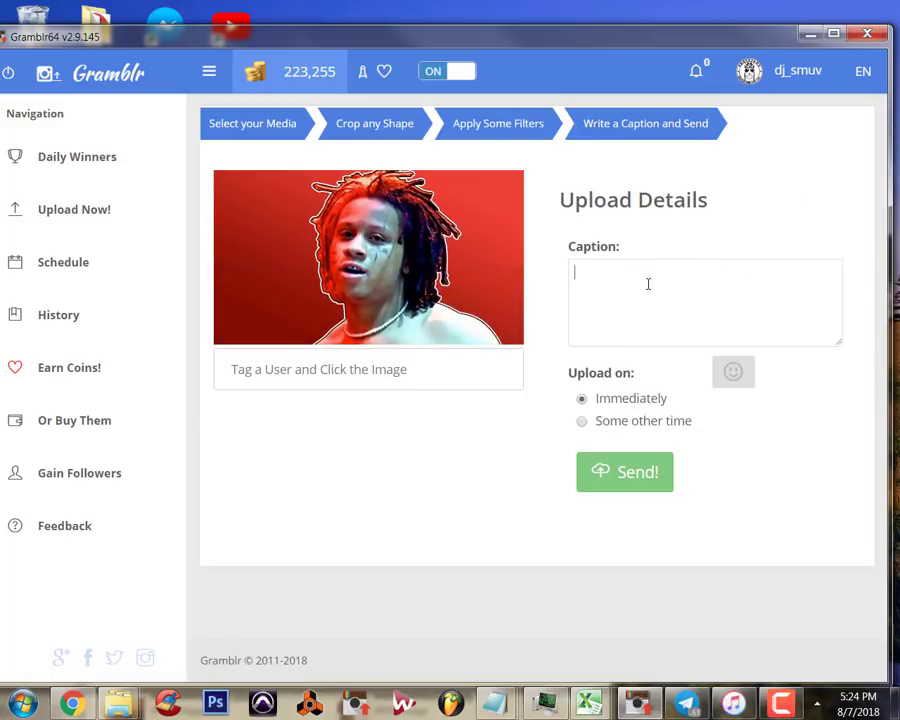
Write the caption "this is a trial for my tutorial" followed by a wave emoji and two lightning bolt emojis.
{"action": "left_click", "coordinate": [295, 372]}
{"action": "left_click", "coordinate": [643, 305]}
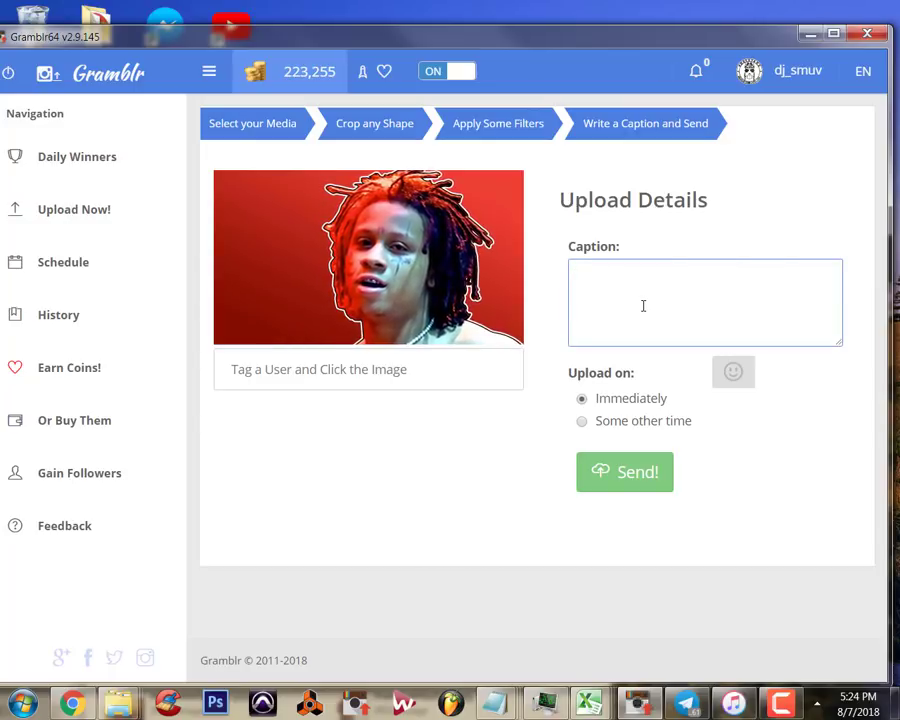
{"action": "type", "text": "this is"}
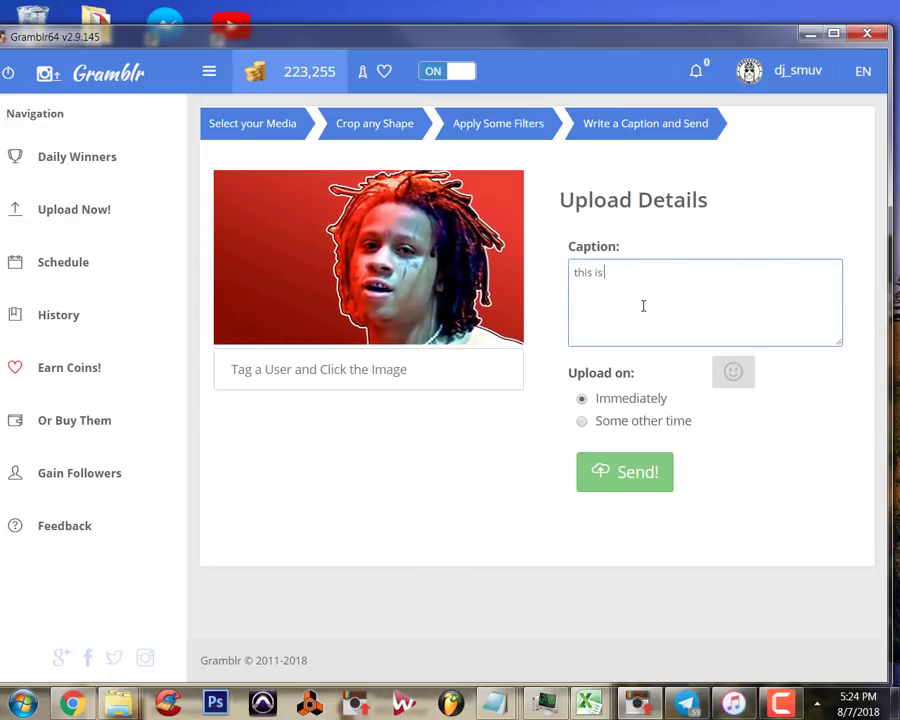
{"action": "type", "text": " a trial for my tutorial"}
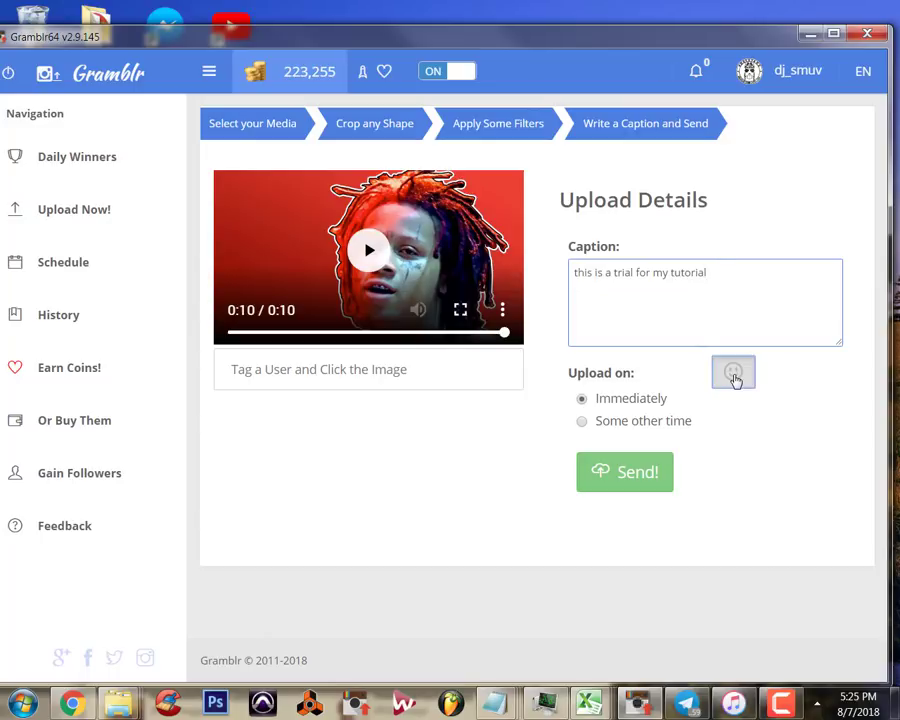
{"action": "left_click", "coordinate": [734, 376]}
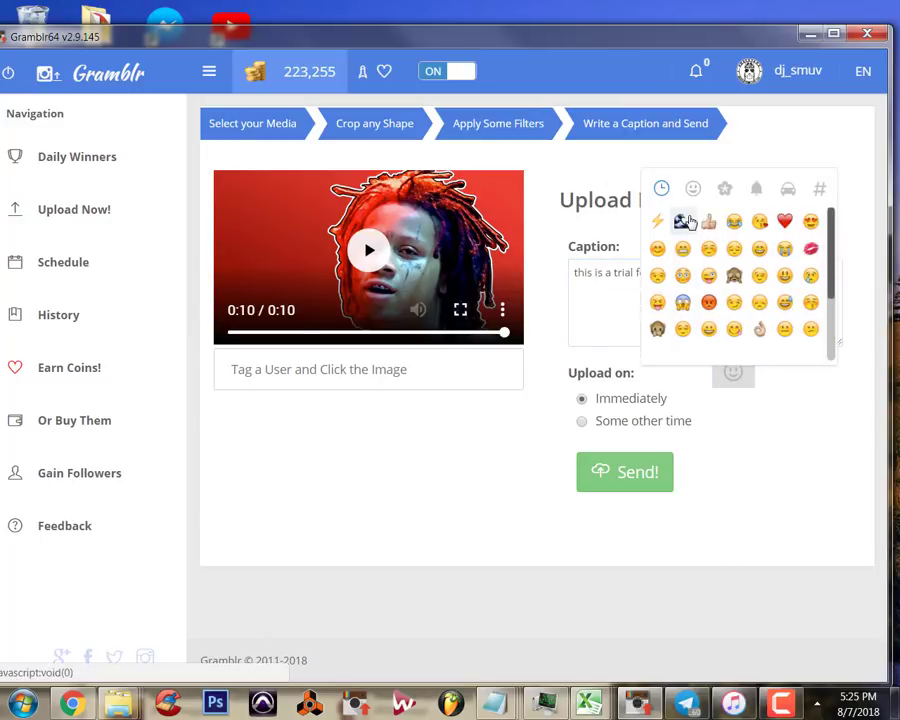
{"action": "left_click", "coordinate": [605, 290]}
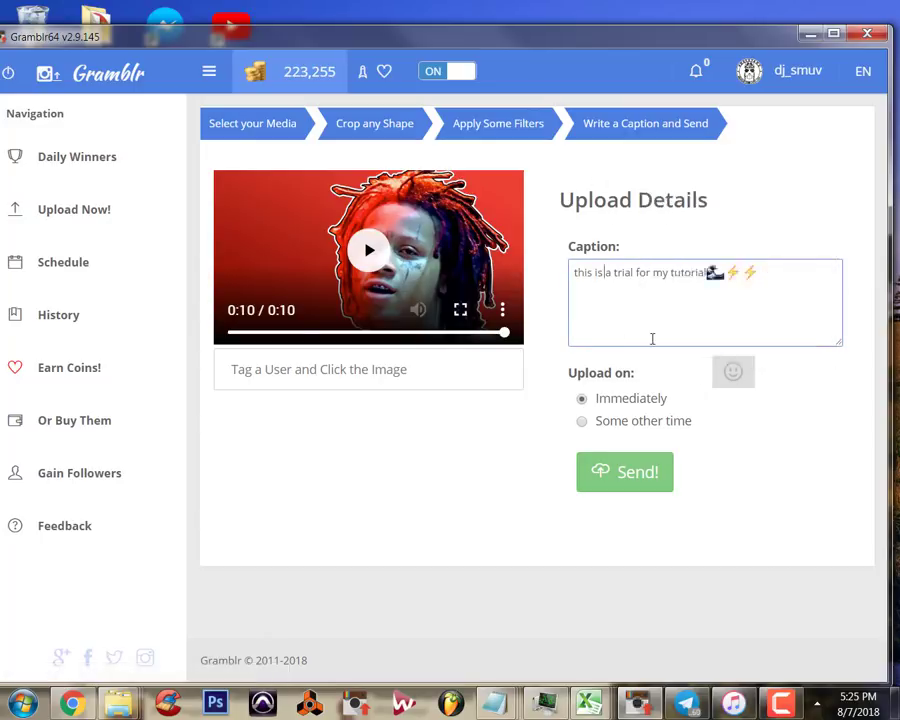
Schedule the upload for some other time, 2018-08-07 at 17:24, and send it.
{"action": "left_click", "coordinate": [583, 422]}
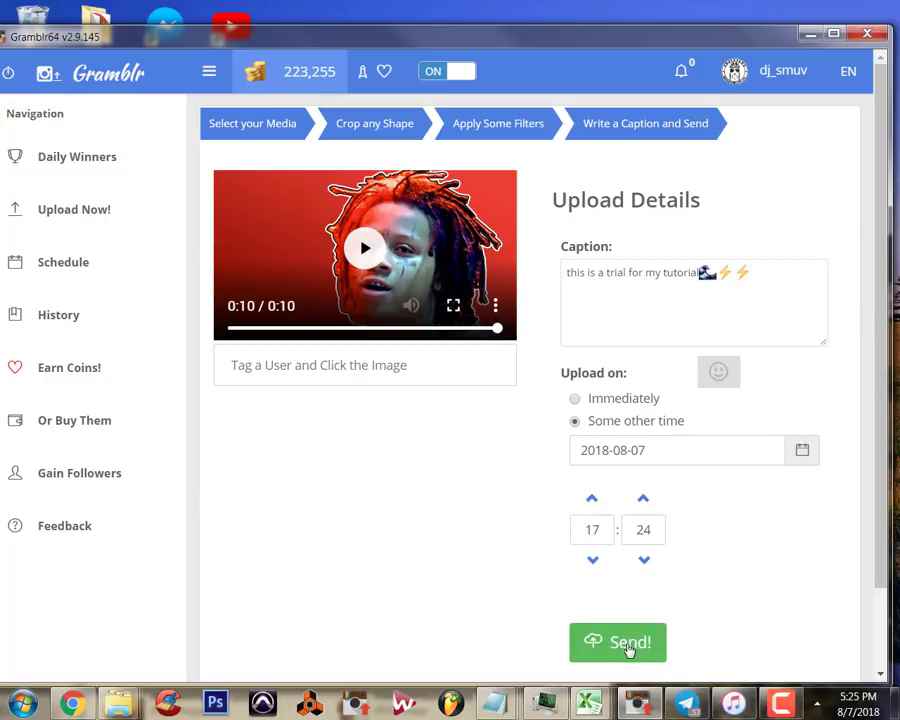
{"action": "left_click", "coordinate": [621, 645]}
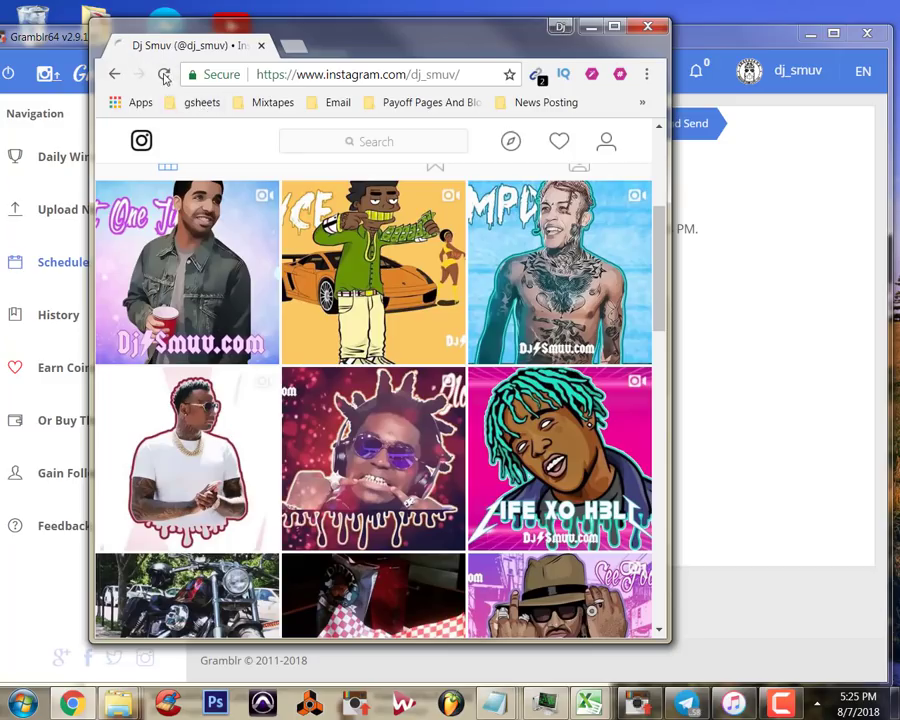
Switch to the Instagram profile page in Chrome and reload it to check for the new post.
{"action": "left_click", "coordinate": [165, 77]}
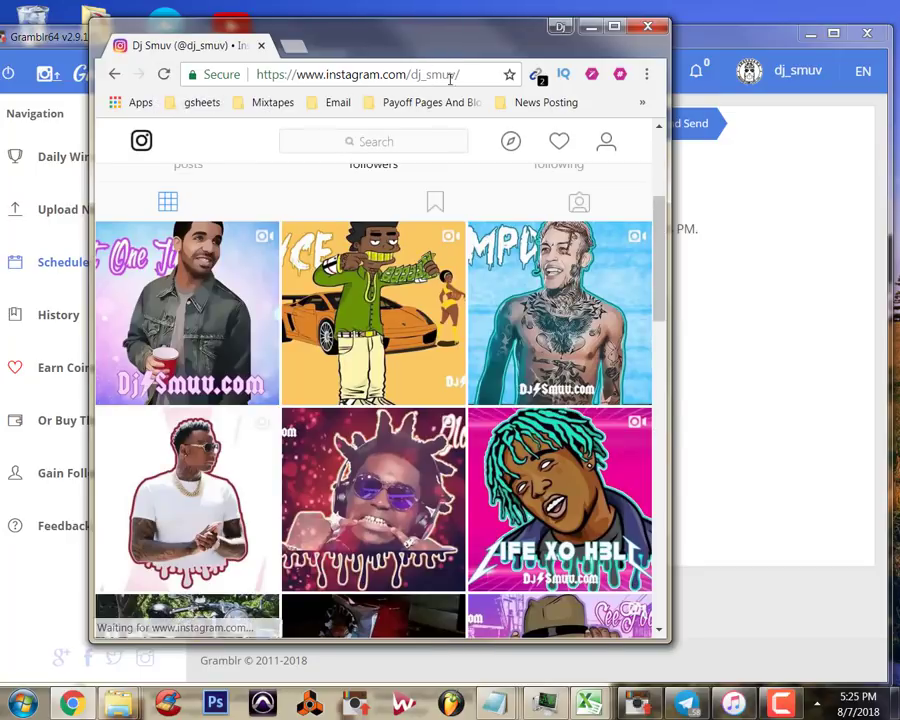
Move the browser window aside and keep reloading the Instagram profile to look for the newly uploaded post.
{"action": "left_click_drag", "start_coordinate": [246, 42], "coordinate": [391, 78]}
{"action": "left_click_drag", "start_coordinate": [492, 100], "coordinate": [478, 107]}
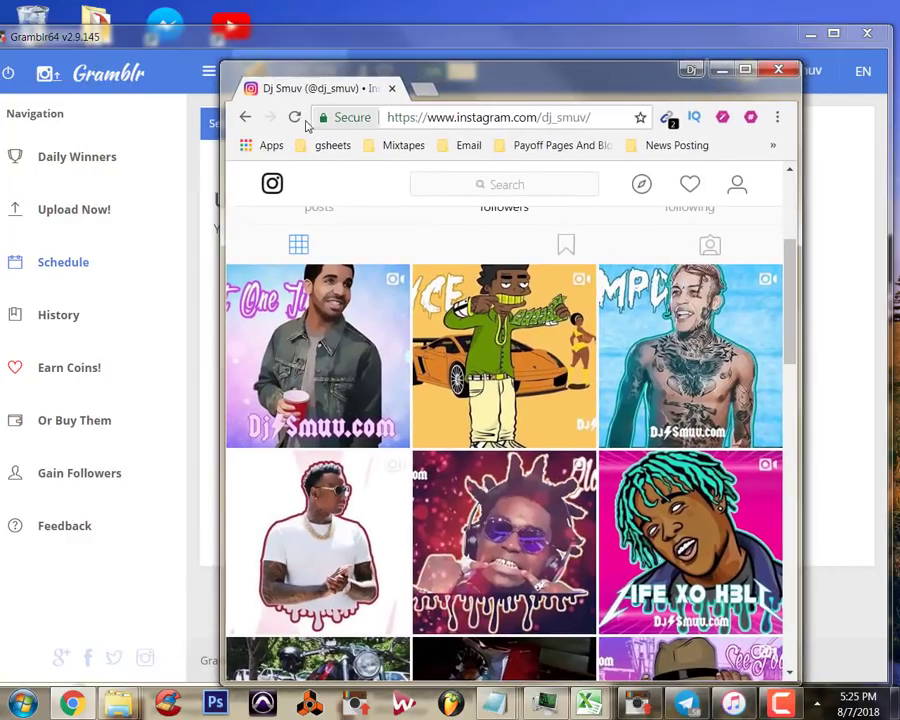
{"action": "left_click", "coordinate": [294, 117]}
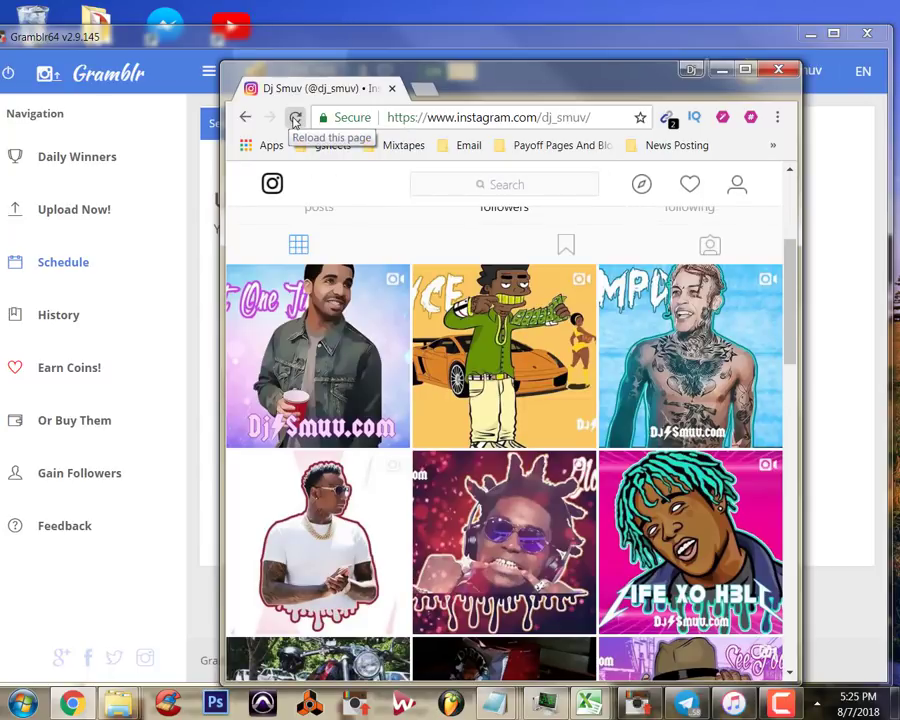
{"action": "left_click", "coordinate": [294, 118]}
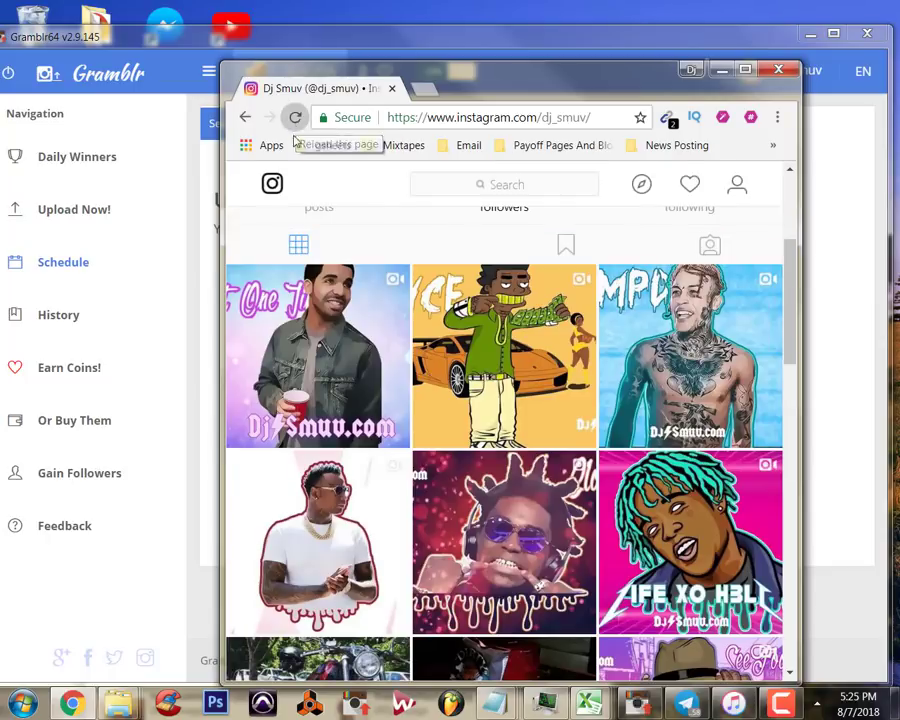
{"action": "left_click", "coordinate": [295, 118]}
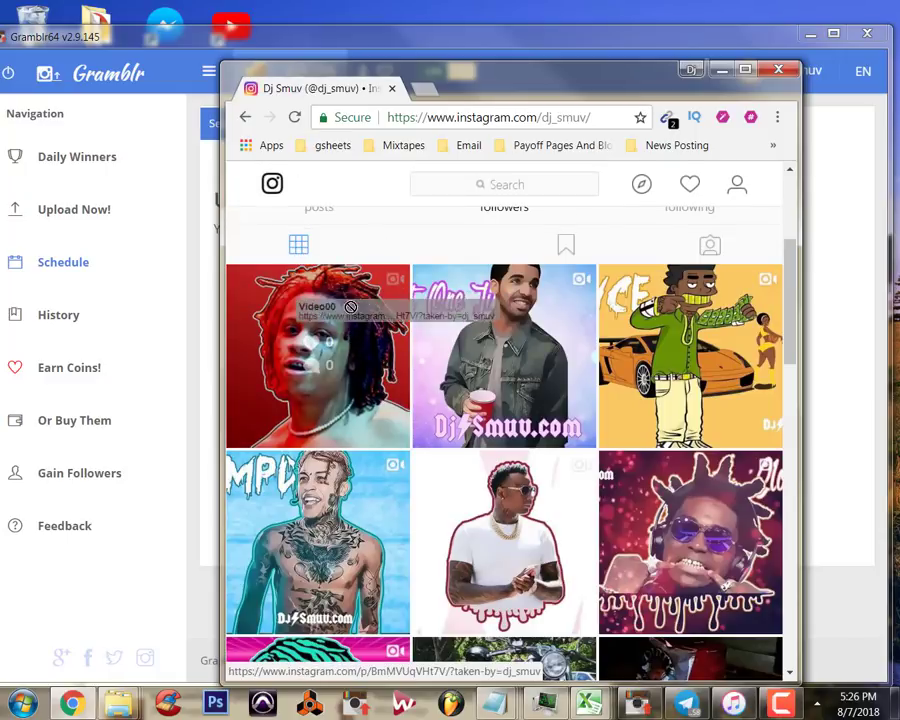
Open the newest post on the profile, copy its web address and return to Gramblr.
{"action": "left_click", "coordinate": [335, 362]}
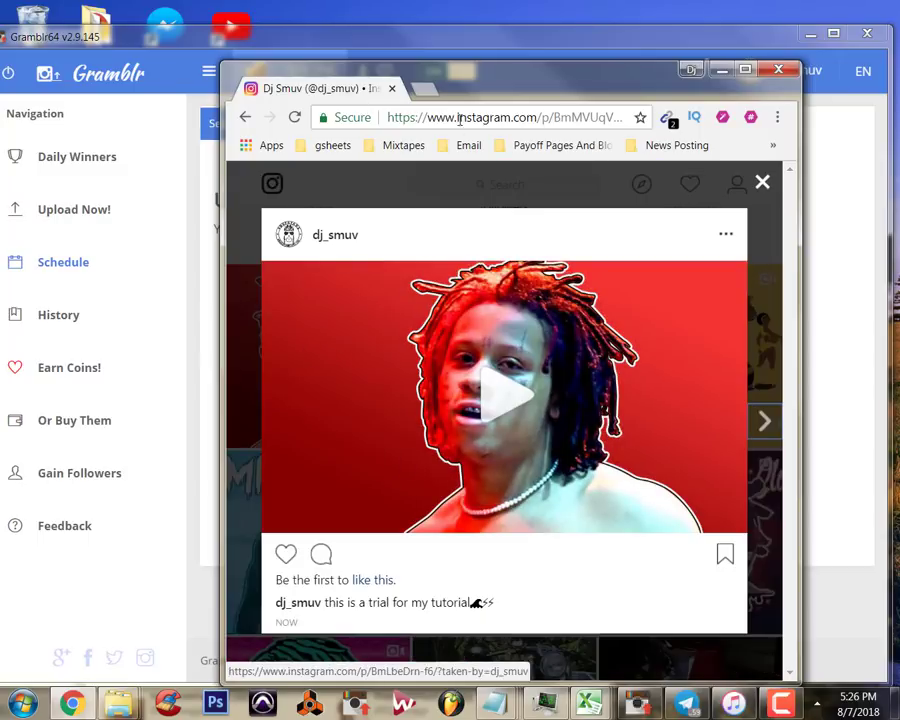
{"action": "left_click", "coordinate": [536, 119]}
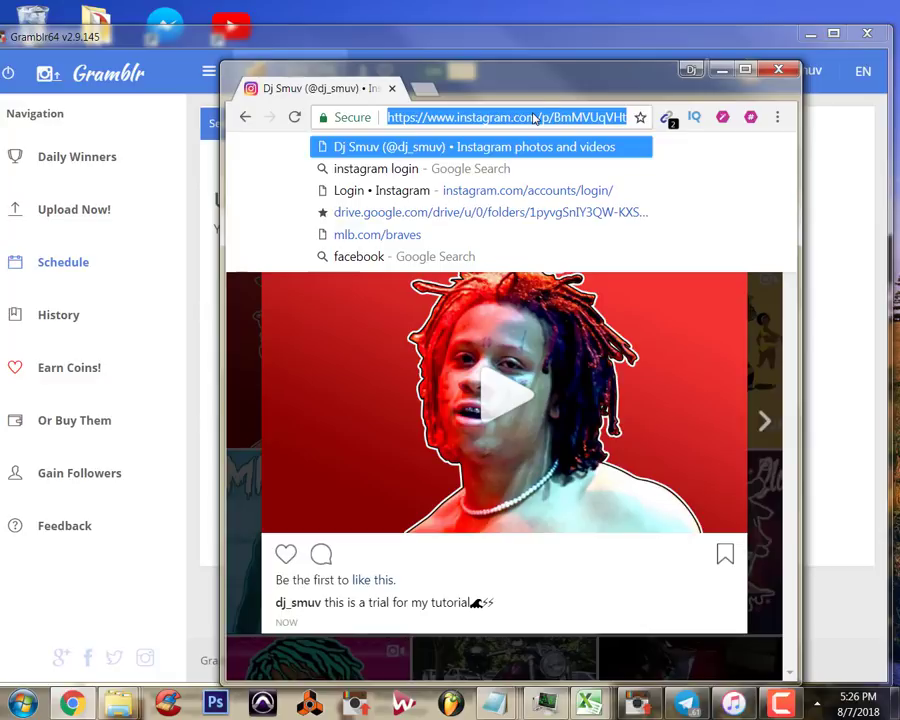
{"action": "left_click", "coordinate": [721, 72]}
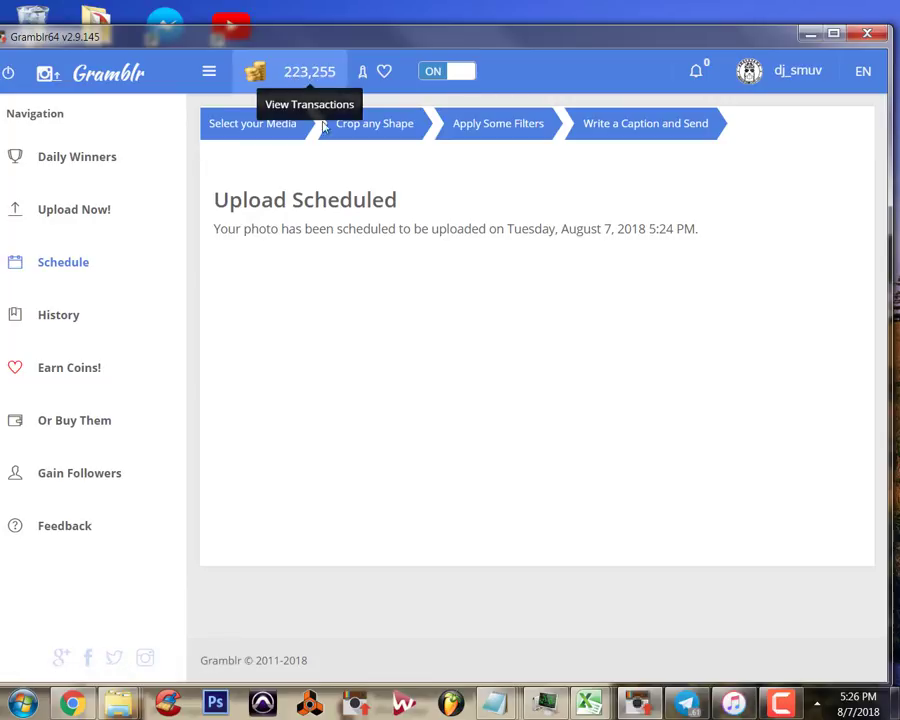
Order 50 likes for the new post in the Add Likes form using its copied address.
{"action": "left_click", "coordinate": [384, 73]}
{"action": "left_click", "coordinate": [355, 205]}
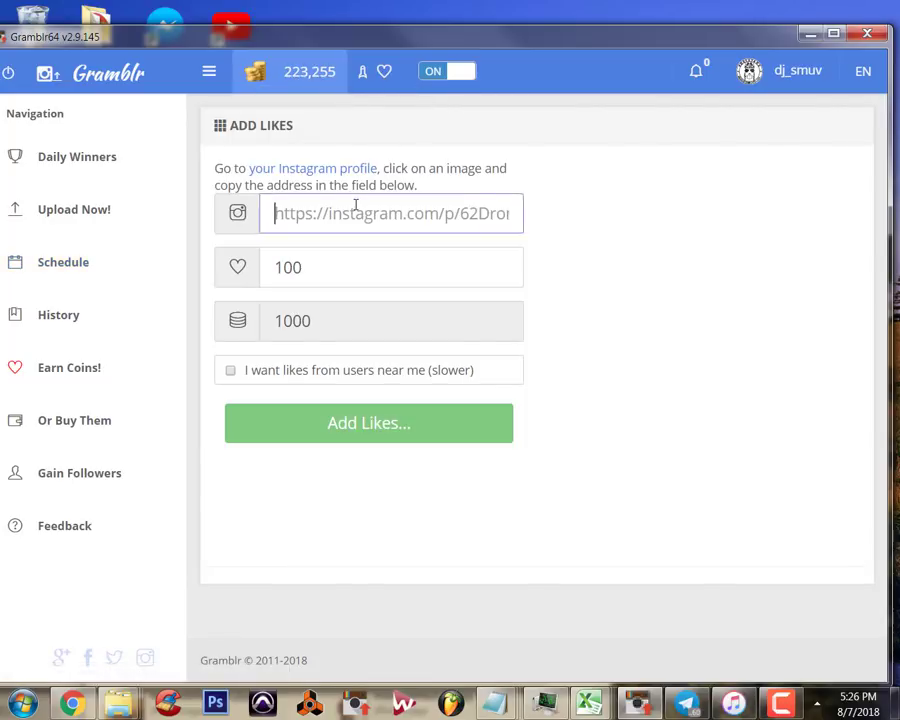
{"action": "type", "text": "https://www.instagram.com/p/BmMVUqVHt7V/?taken-by=dj_smuv"}
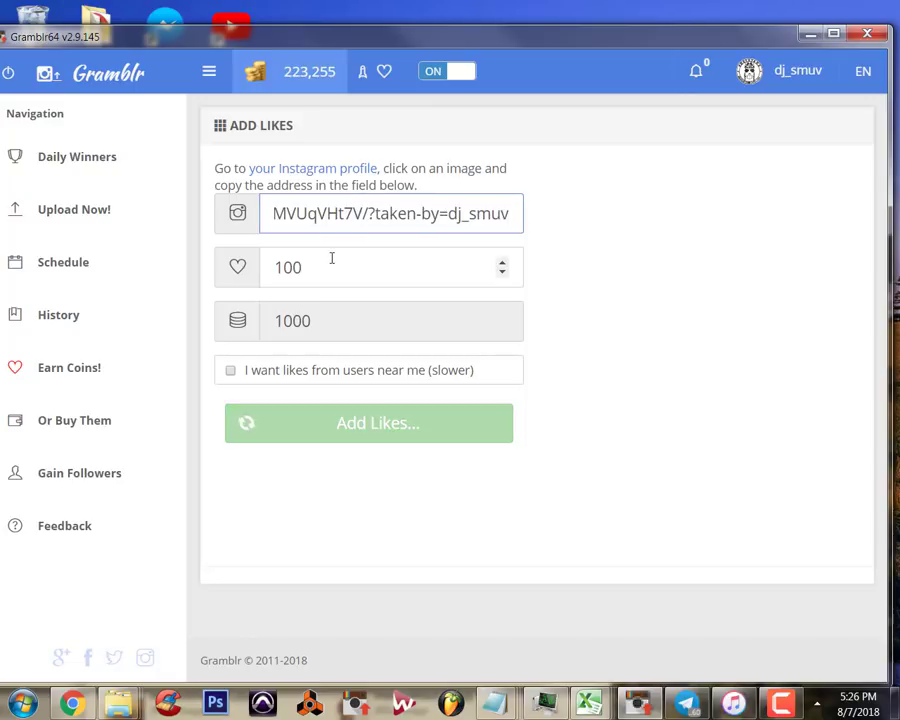
{"action": "key", "text": "Tab"}
{"action": "type", "text": "50"}
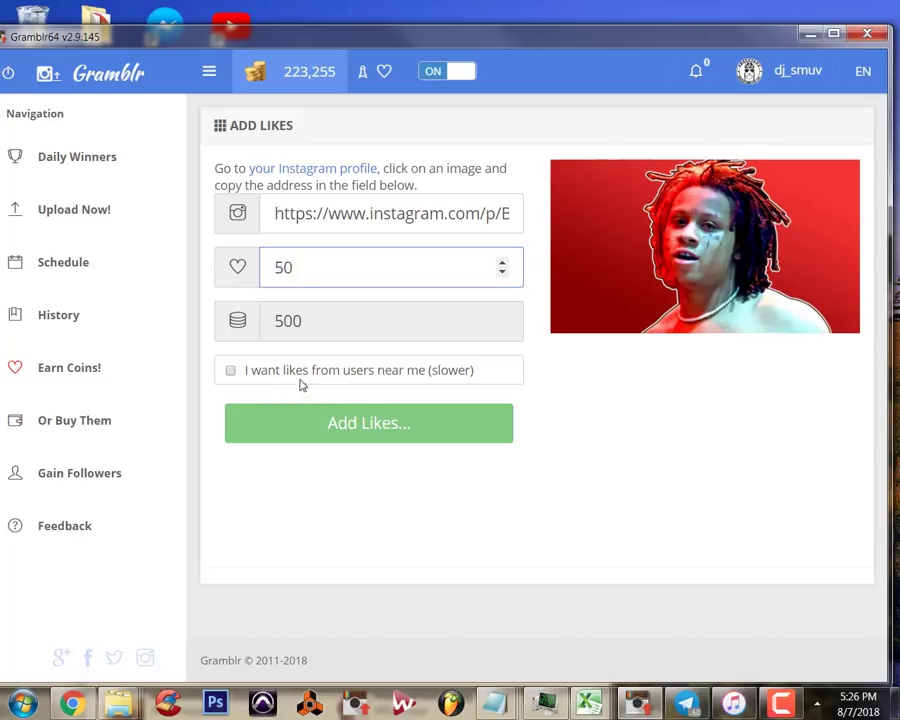
{"action": "left_click", "coordinate": [340, 426]}
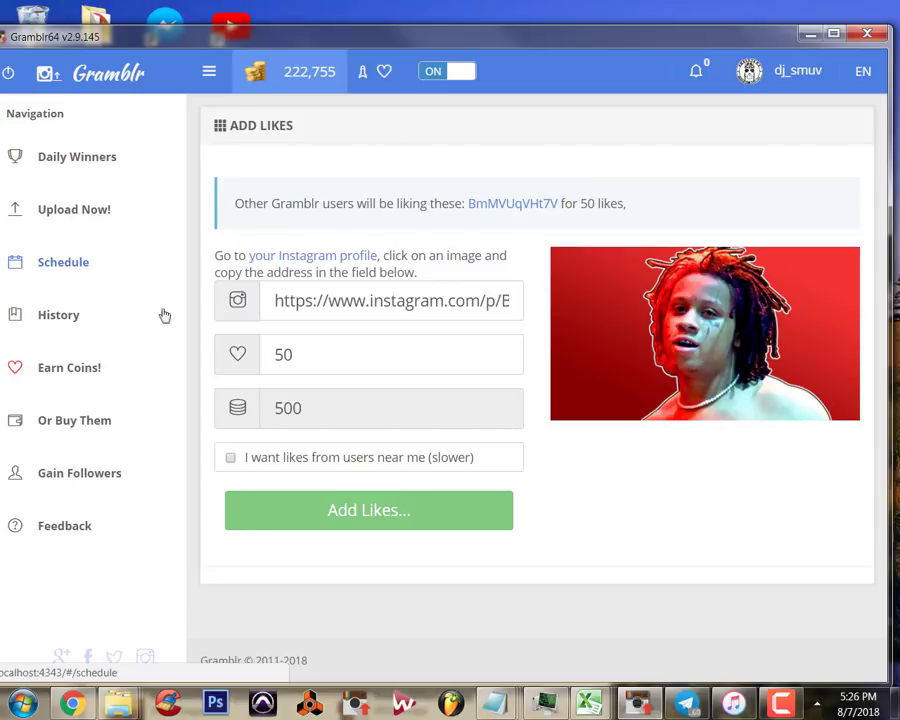
Earn coins by liking the first three suggested pictures and skipping the fourth.
{"action": "left_click", "coordinate": [70, 372]}
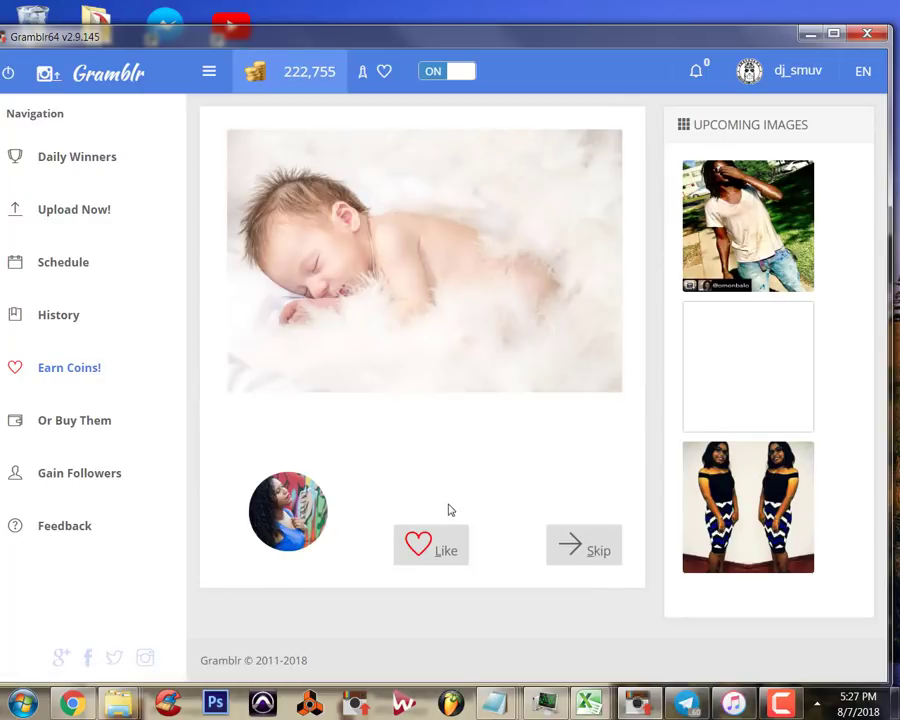
{"action": "left_click", "coordinate": [431, 552]}
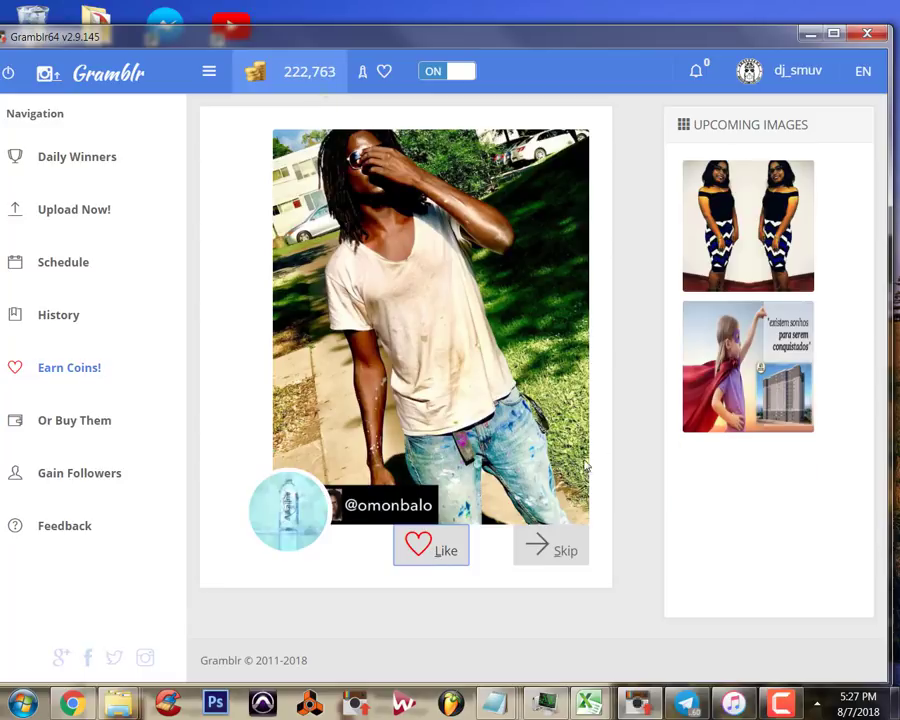
{"action": "left_click", "coordinate": [446, 552]}
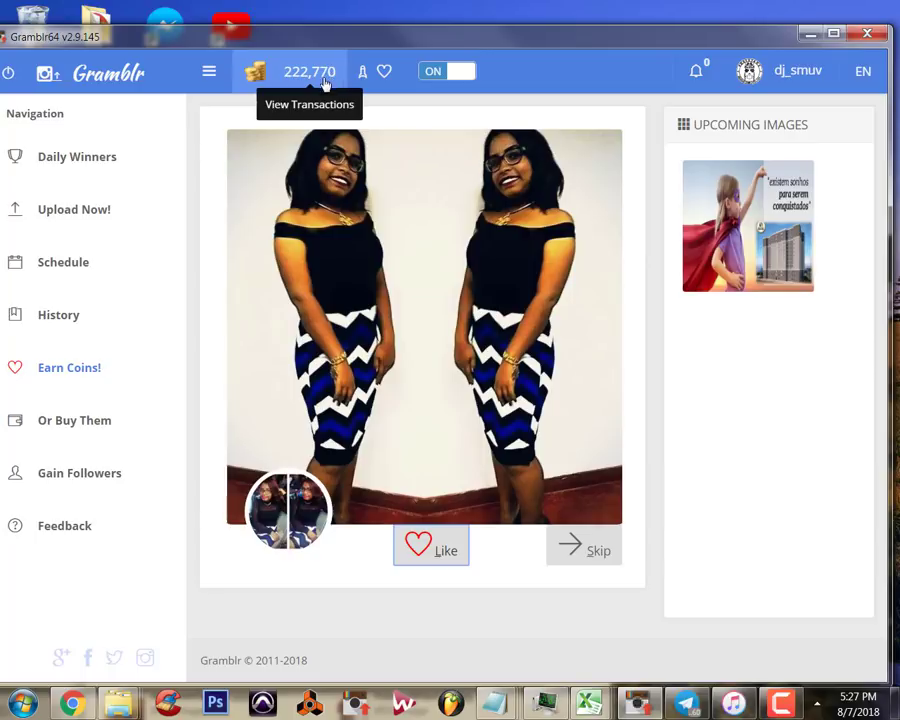
{"action": "left_click", "coordinate": [448, 544]}
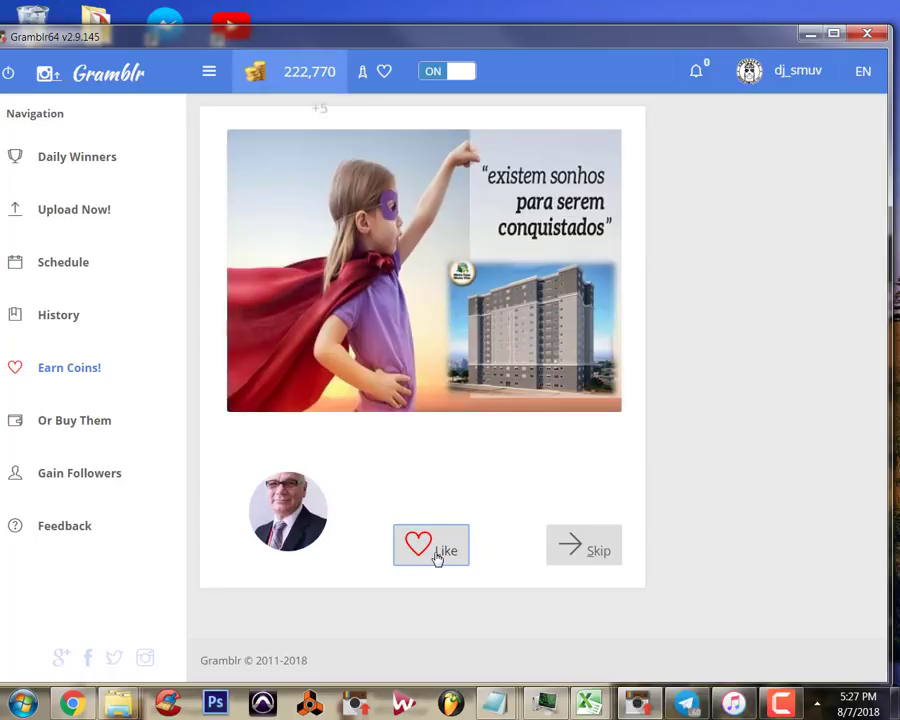
{"action": "left_click", "coordinate": [592, 558]}
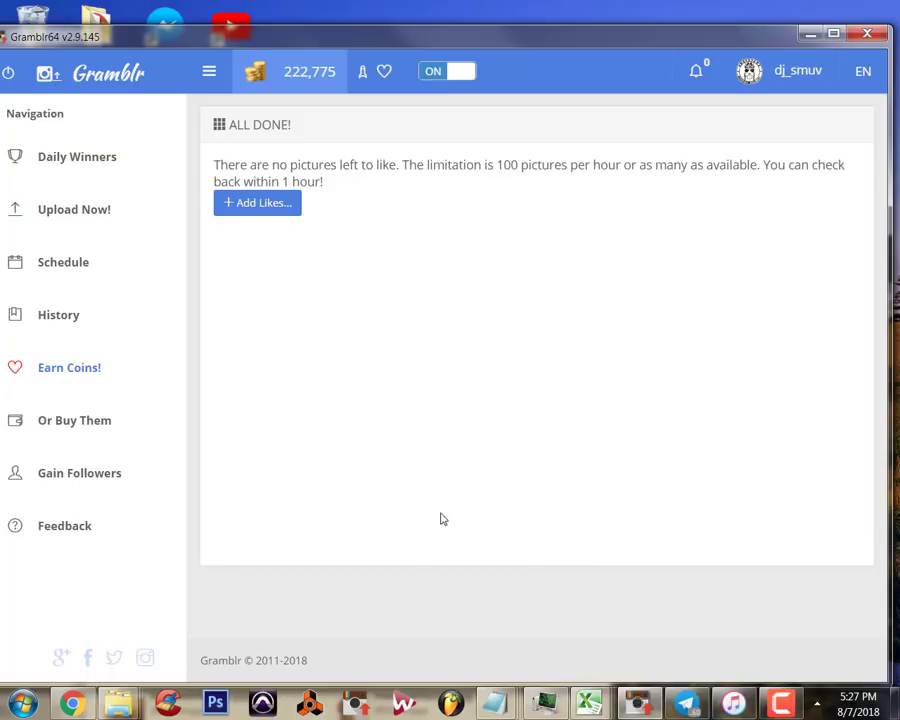
Check the upload schedule, switch to Chrome and reload the post to check its likes.
{"action": "left_click", "coordinate": [62, 266]}
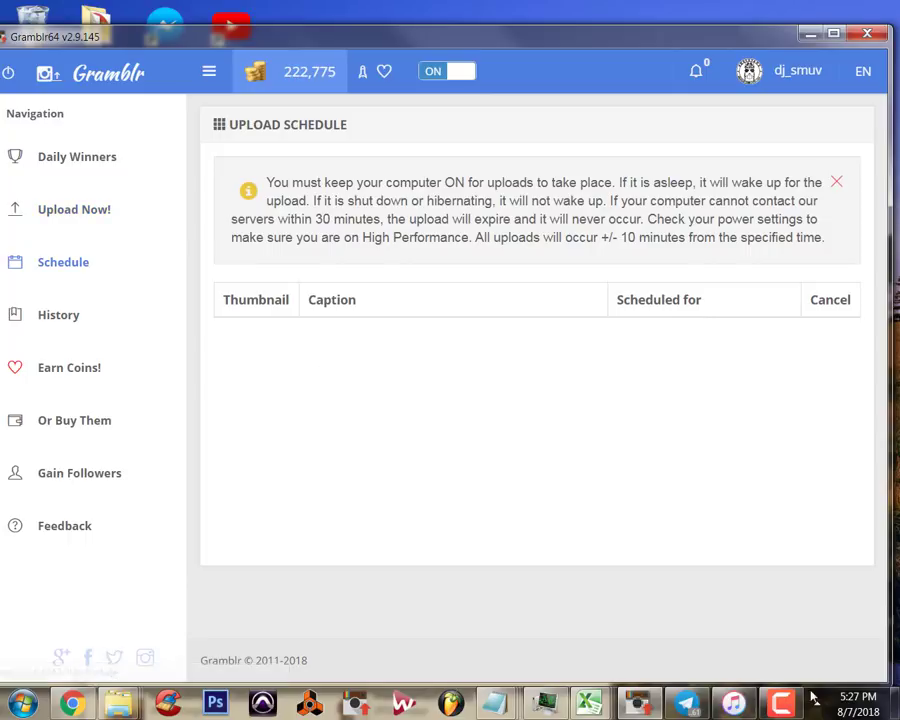
{"action": "left_click", "coordinate": [71, 705]}
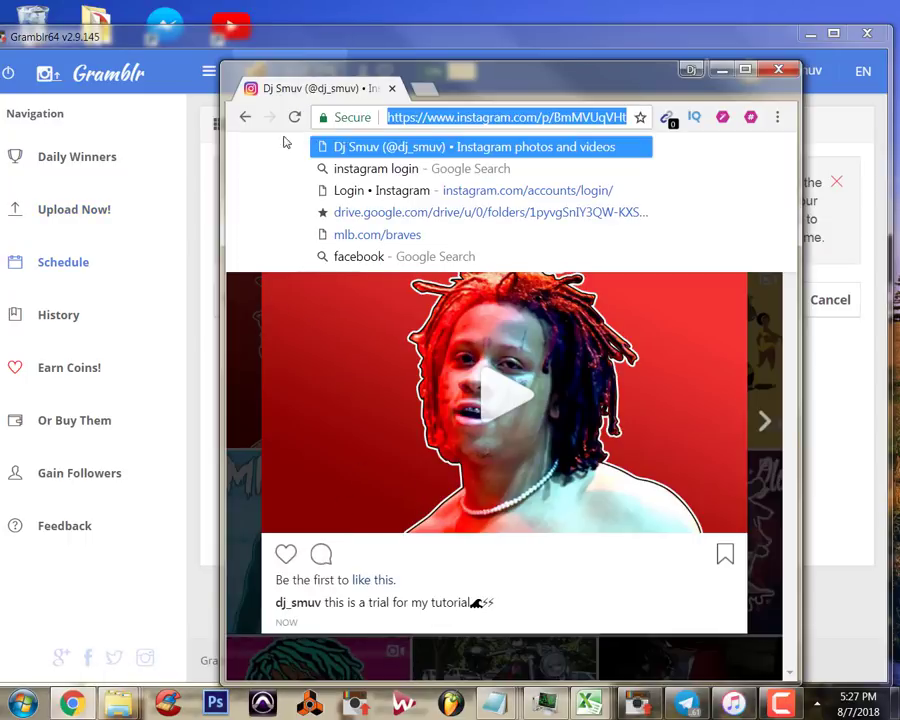
{"action": "left_click", "coordinate": [294, 118]}
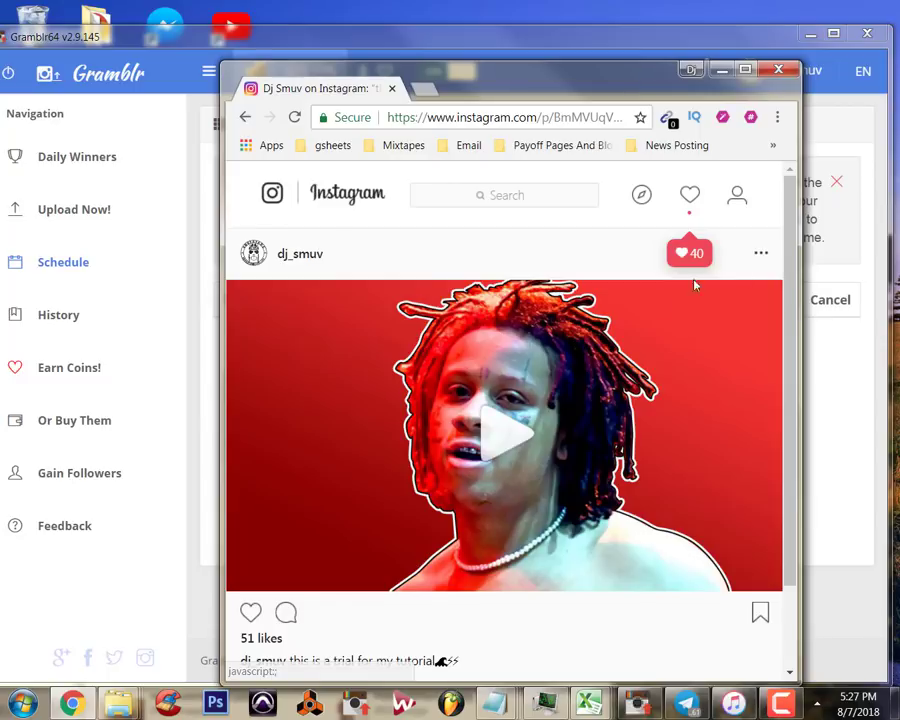
Browse the profile of the first account in the like notifications and return to the post.
{"action": "left_click", "coordinate": [690, 205]}
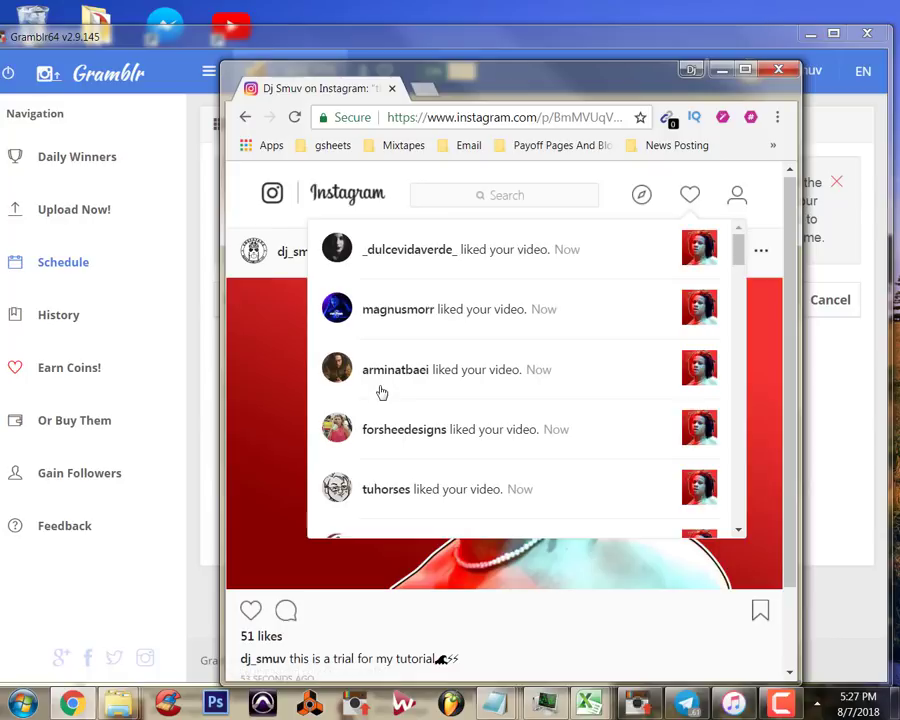
{"action": "left_click", "coordinate": [394, 254]}
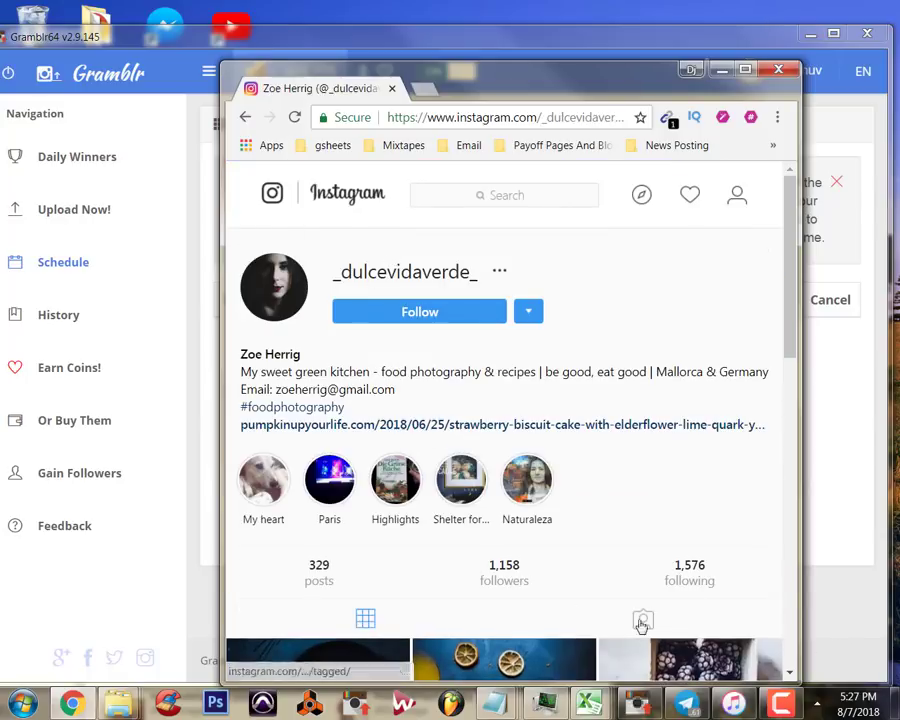
{"action": "scroll", "coordinate": [571, 611], "scroll_direction": "down", "scroll_amount": 5}
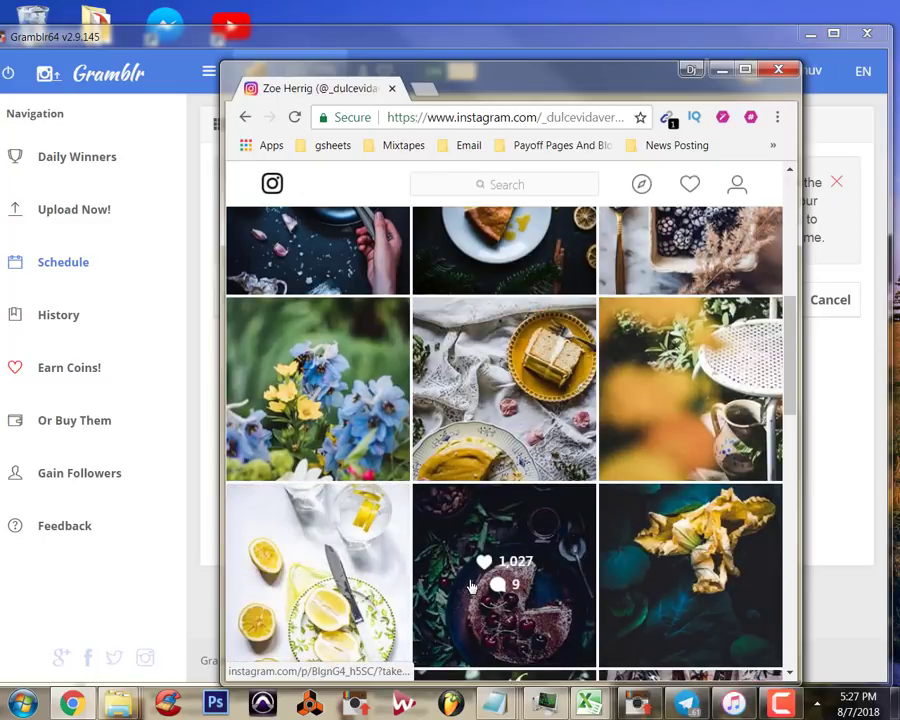
{"action": "scroll", "coordinate": [471, 586], "scroll_direction": "down", "scroll_amount": 3}
{"action": "scroll", "coordinate": [470, 586], "scroll_direction": "down", "scroll_amount": 3}
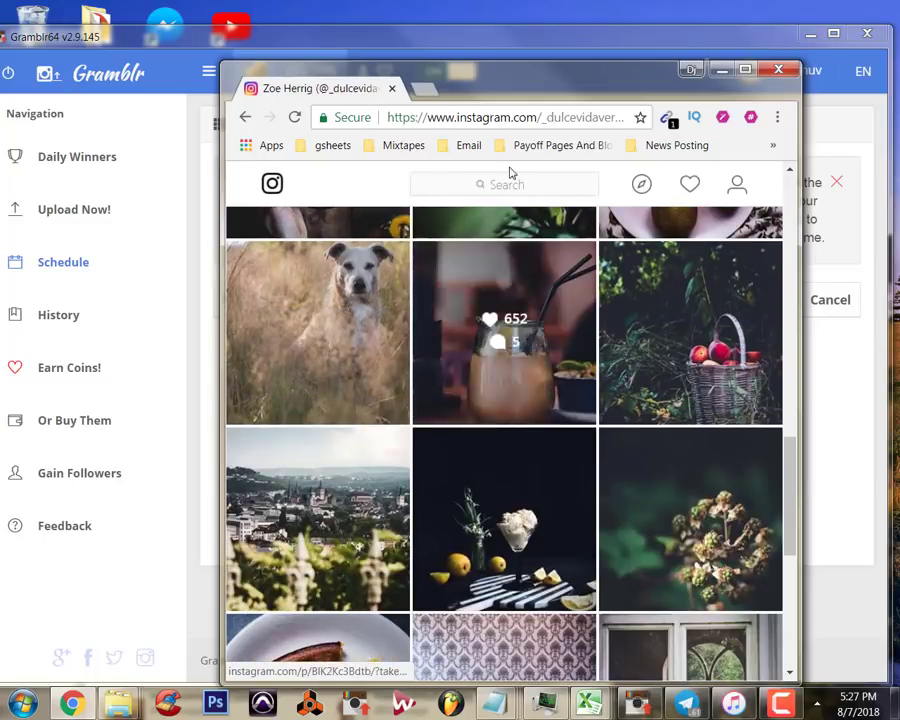
{"action": "left_click", "coordinate": [245, 117]}
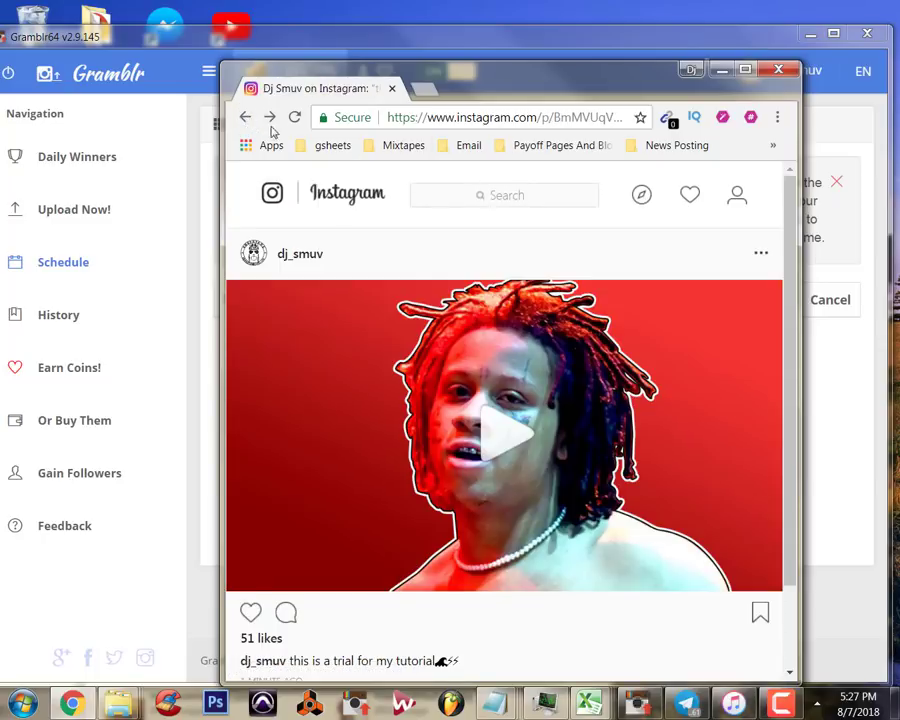
Look through the profile of the second account in the like notifications and go back to the post.
{"action": "left_click", "coordinate": [691, 194]}
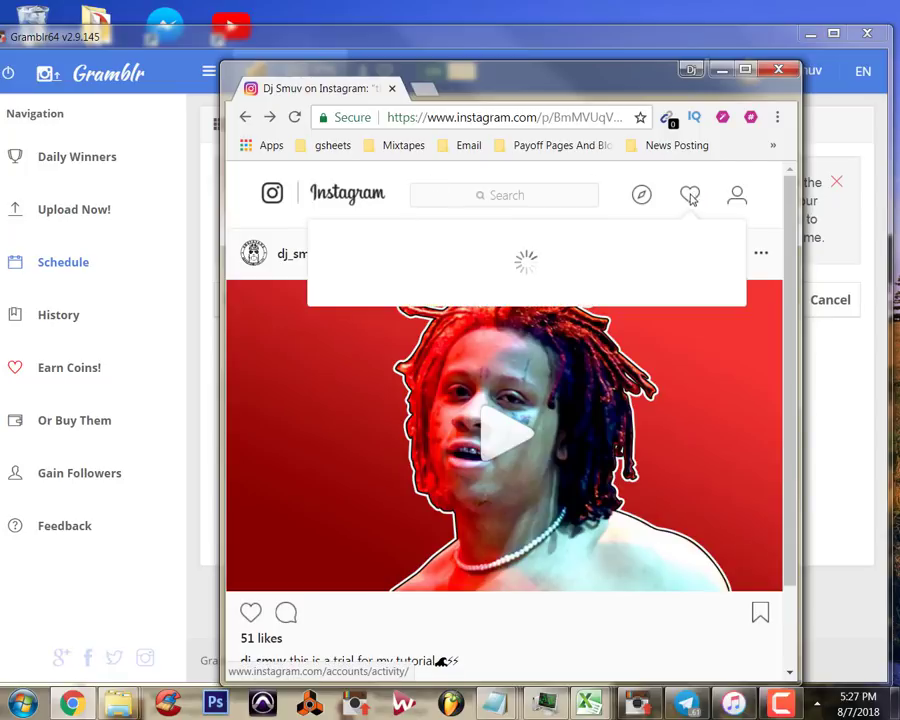
{"action": "left_click", "coordinate": [426, 313]}
{"action": "scroll", "coordinate": [420, 330], "scroll_direction": "down", "scroll_amount": 10}
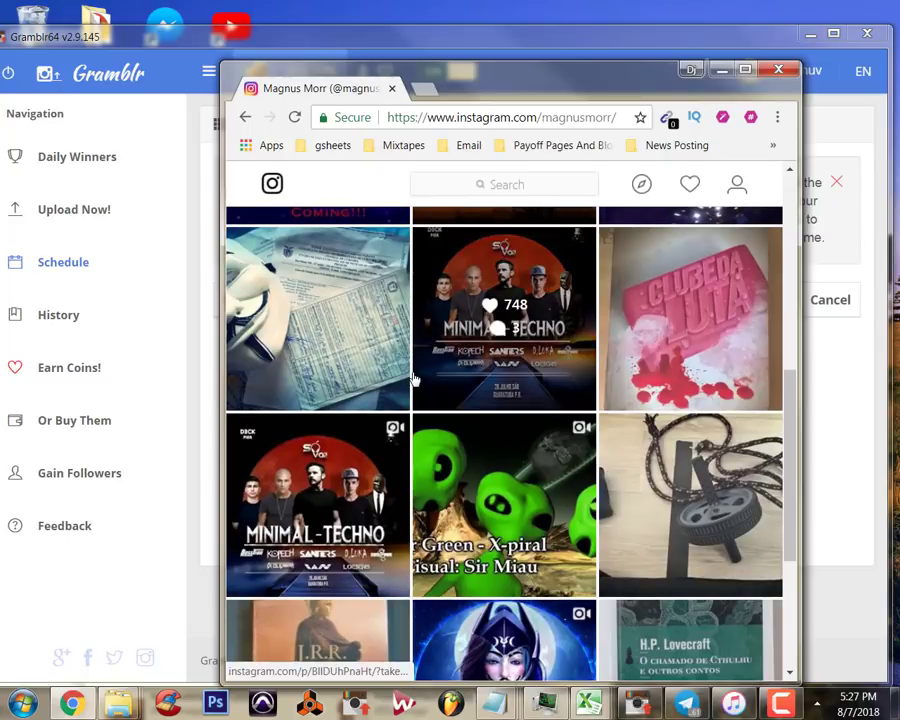
{"action": "scroll", "coordinate": [406, 390], "scroll_direction": "up", "scroll_amount": 10}
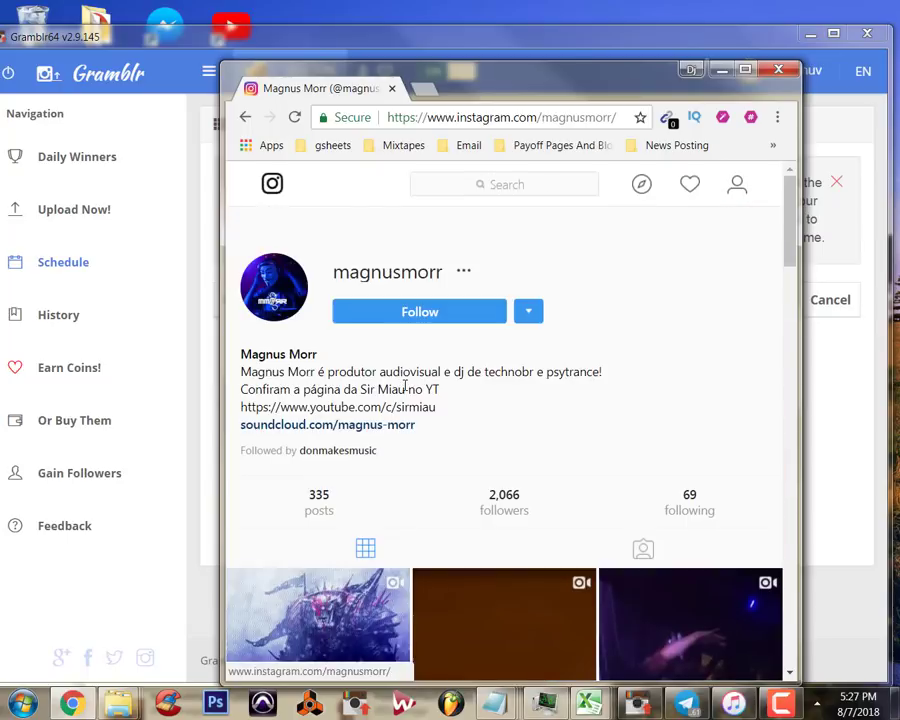
{"action": "left_click", "coordinate": [245, 117]}
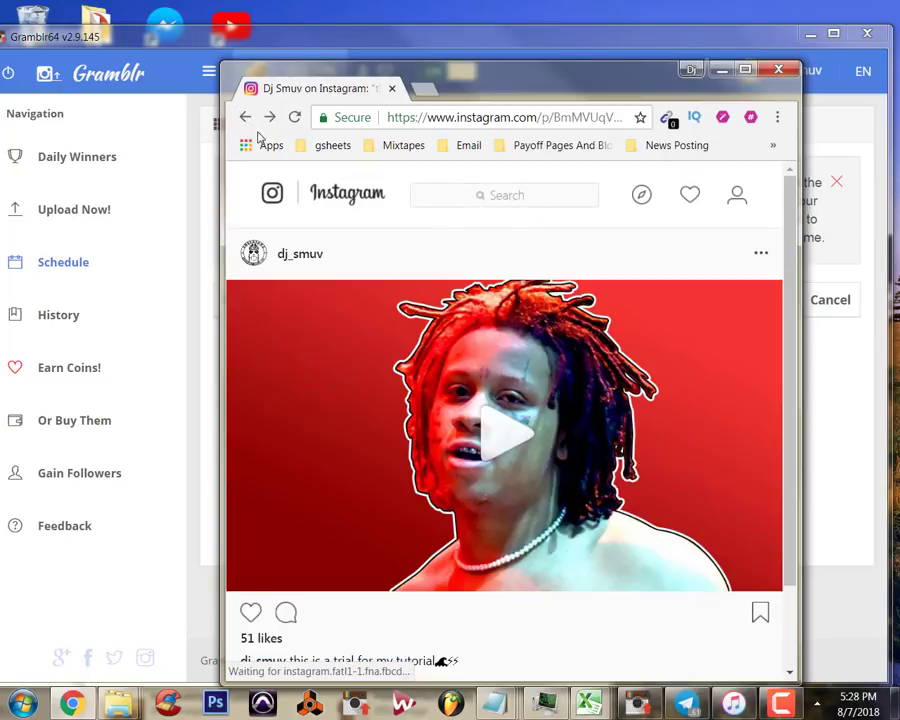
Inspect the profile of the fourth account in the like notifications and leave it again.
{"action": "left_click", "coordinate": [690, 193]}
{"action": "left_click", "coordinate": [424, 434]}
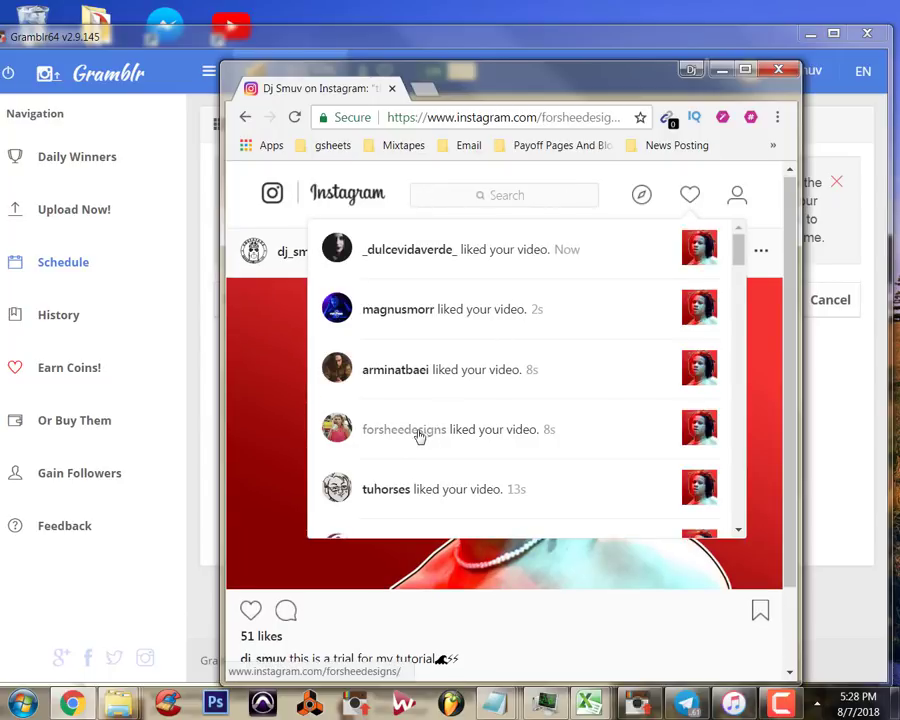
{"action": "scroll", "coordinate": [489, 425], "scroll_direction": "down", "scroll_amount": 5}
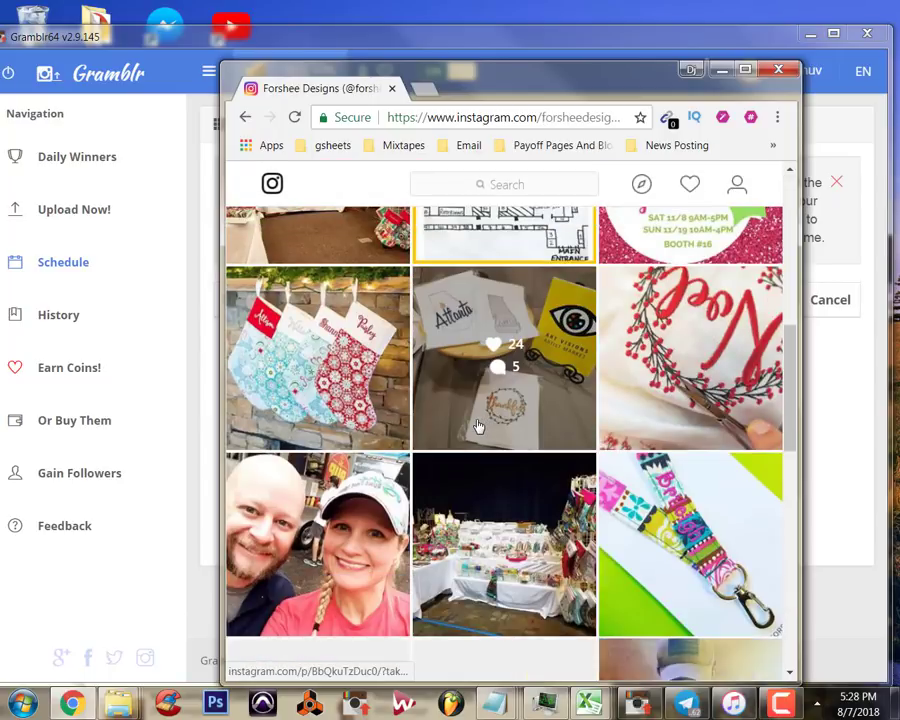
{"action": "scroll", "coordinate": [478, 424], "scroll_direction": "up", "scroll_amount": 5}
{"action": "scroll", "coordinate": [400, 370], "scroll_direction": "up", "scroll_amount": 1}
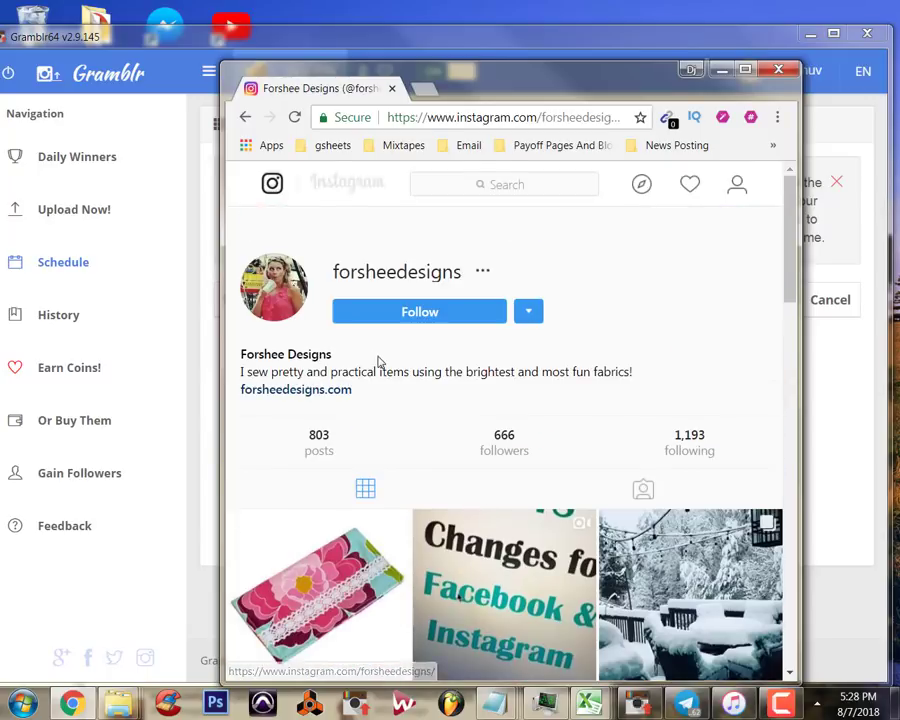
{"action": "left_click", "coordinate": [248, 120]}
Switch back to Gramblr, review the PayPal coin purchase page and open the Gain Followers settings.
{"action": "left_click", "coordinate": [721, 69]}
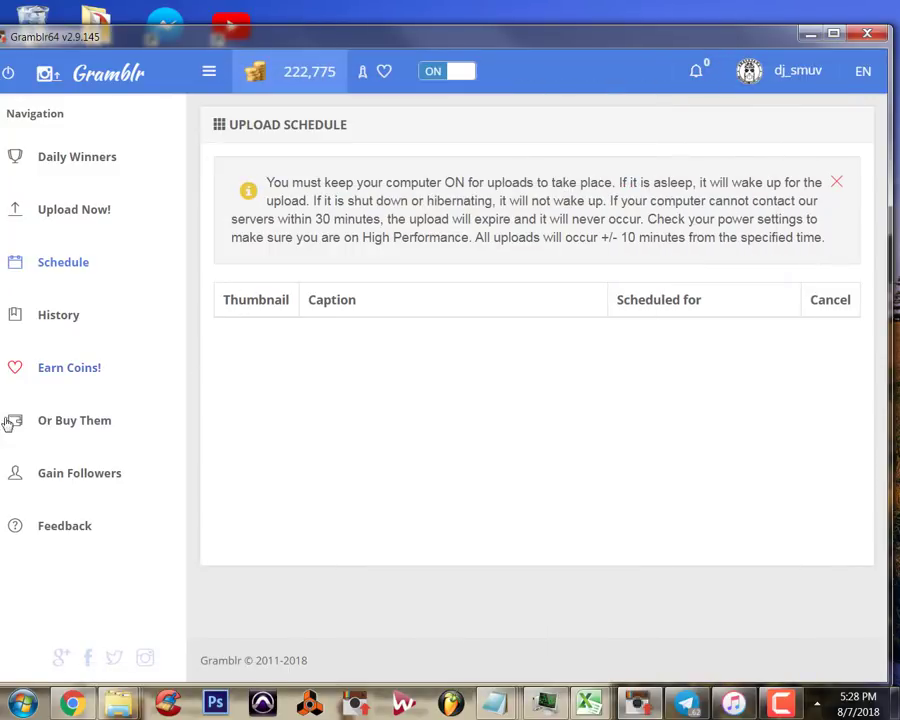
{"action": "left_click", "coordinate": [70, 425]}
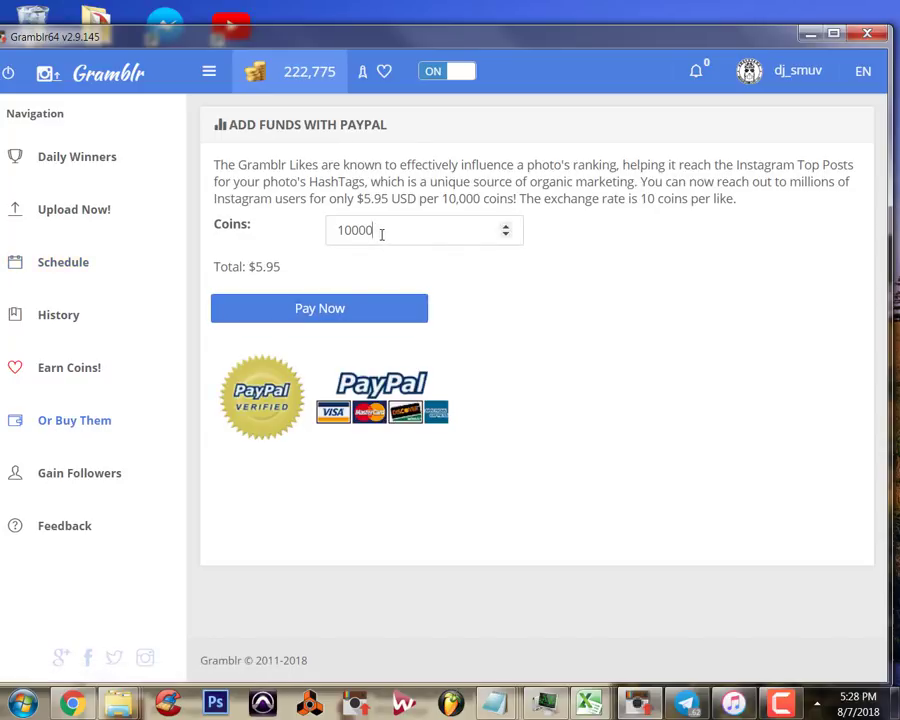
{"action": "left_click_drag", "start_coordinate": [377, 231], "coordinate": [320, 233]}
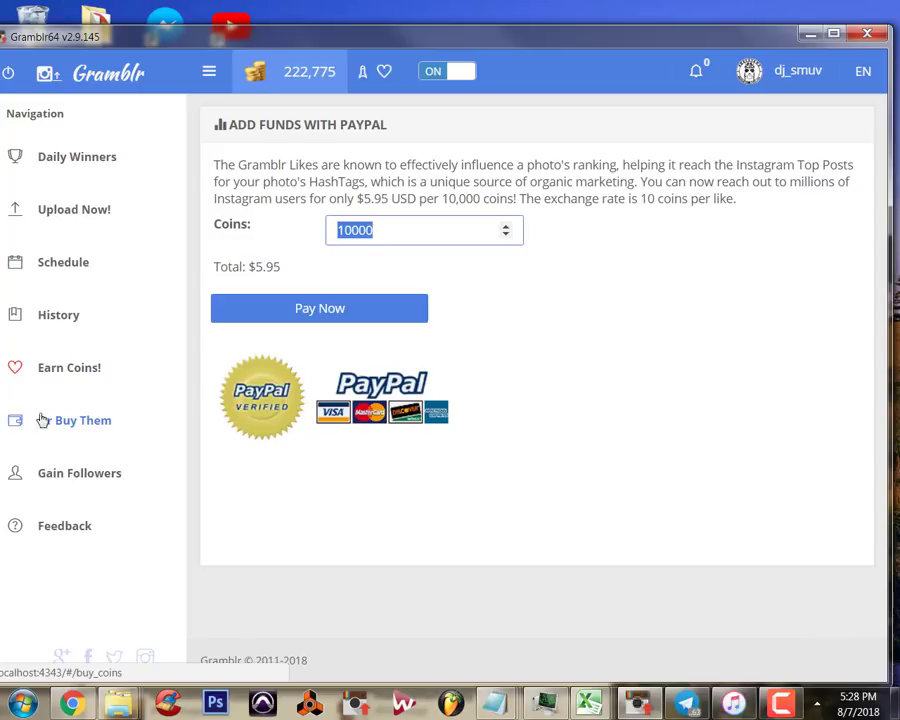
{"action": "left_click", "coordinate": [113, 476]}
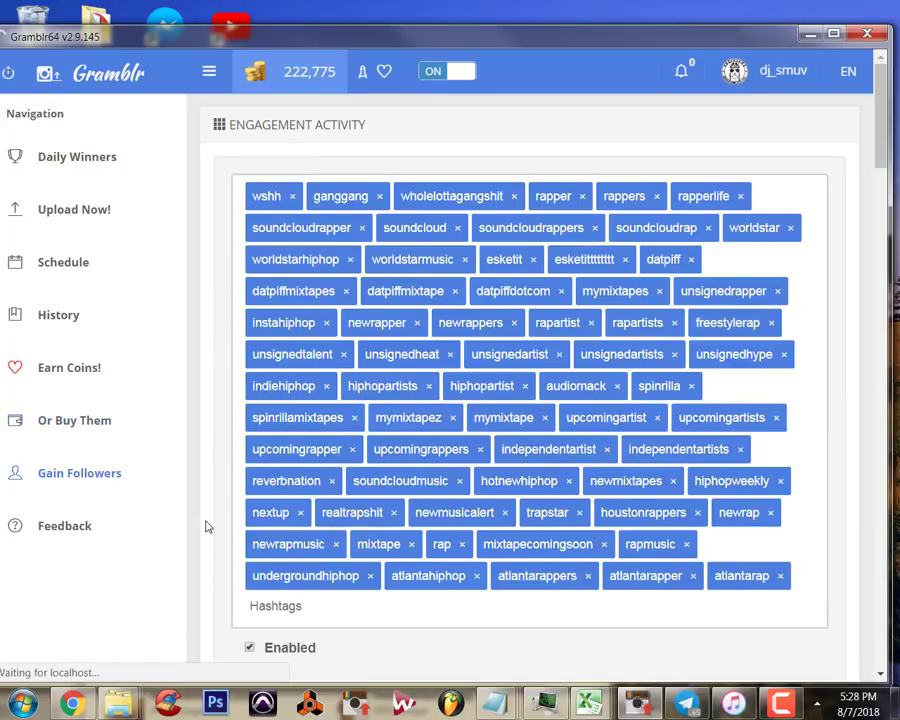
Check the engagement settings below the hashtags, switch to Notepad to review the researched hashtag list with commas, and minimize it.
{"action": "scroll", "coordinate": [718, 393], "scroll_direction": "down", "scroll_amount": 3}
{"action": "scroll", "coordinate": [718, 393], "scroll_direction": "down", "scroll_amount": 2}
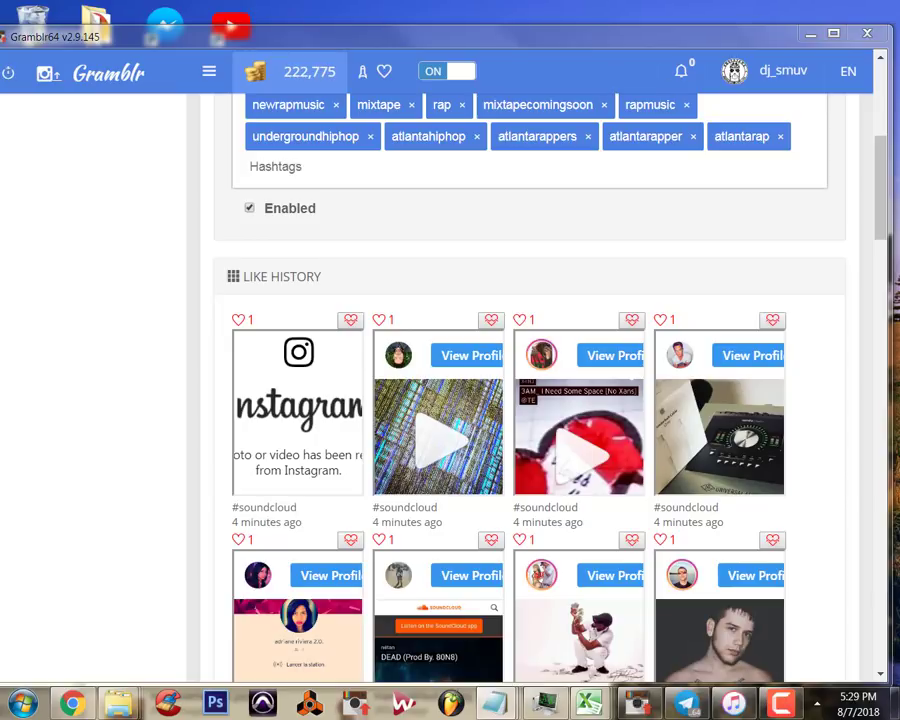
{"action": "key", "text": "alt+Tab"}
{"action": "left_click_drag", "start_coordinate": [875, 101], "coordinate": [442, 132]}
{"action": "key", "text": "ctrl+z"}
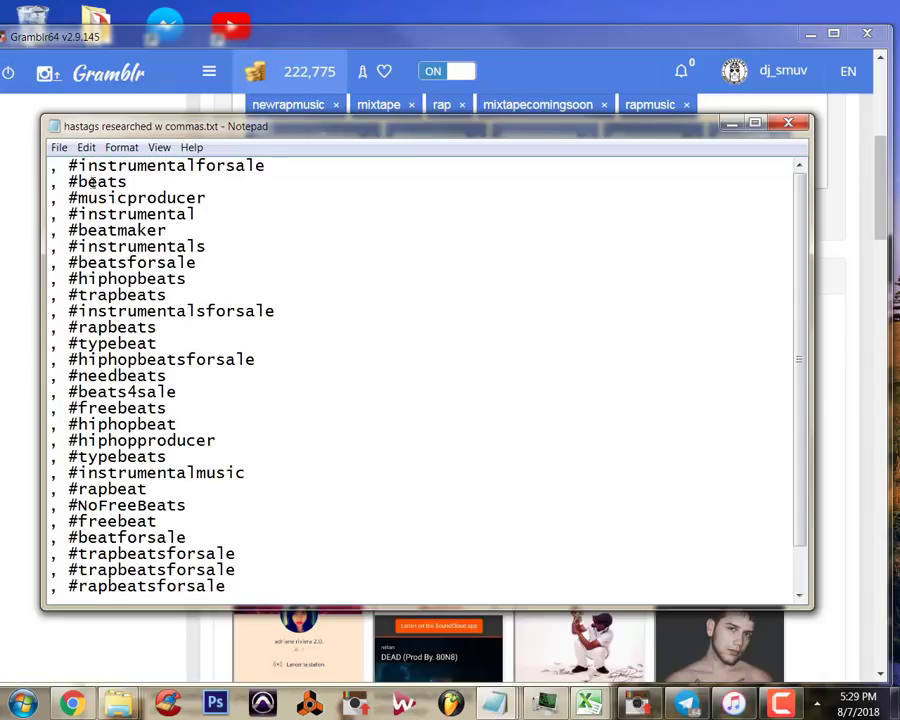
{"action": "left_click_drag", "start_coordinate": [87, 165], "coordinate": [158, 410]}
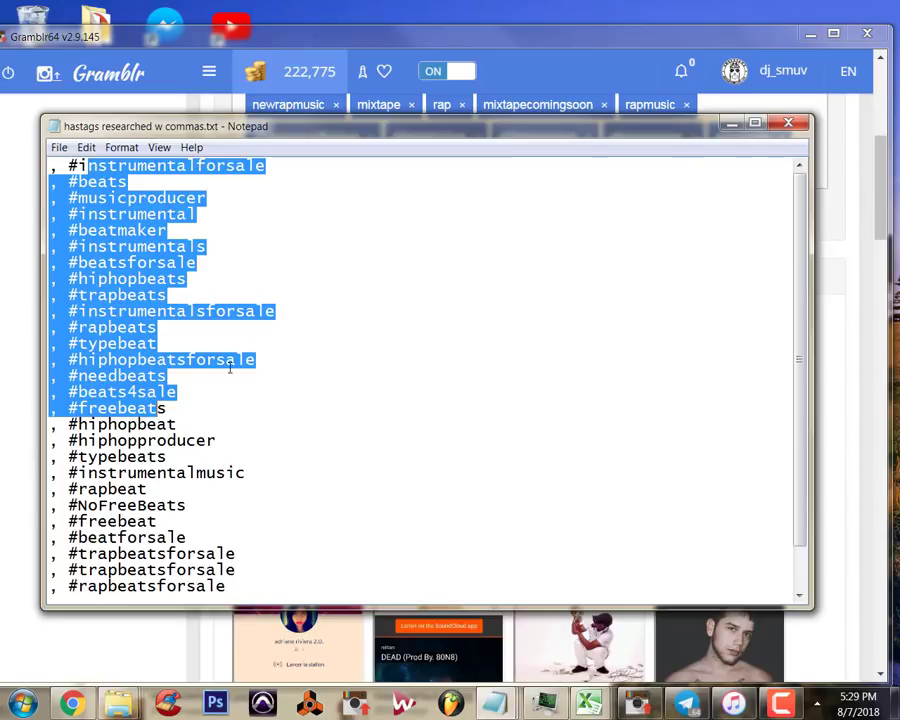
{"action": "left_click", "coordinate": [730, 125]}
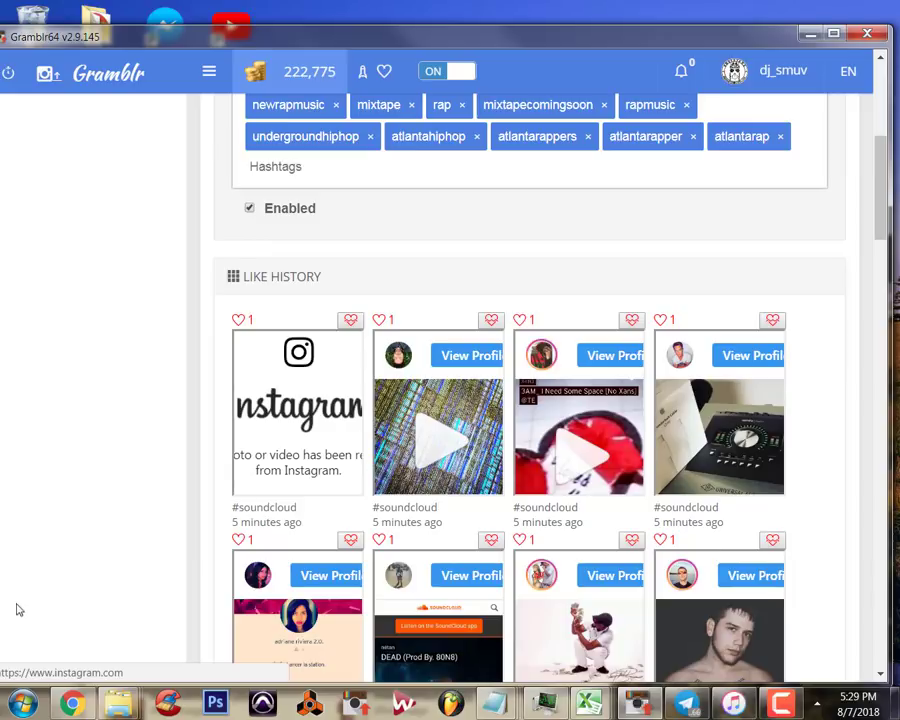
Review the engagement hashtags and examine the whole Like History, including the hashtag and time shown under each liked post.
{"action": "scroll", "coordinate": [469, 435], "scroll_direction": "up", "scroll_amount": 5}
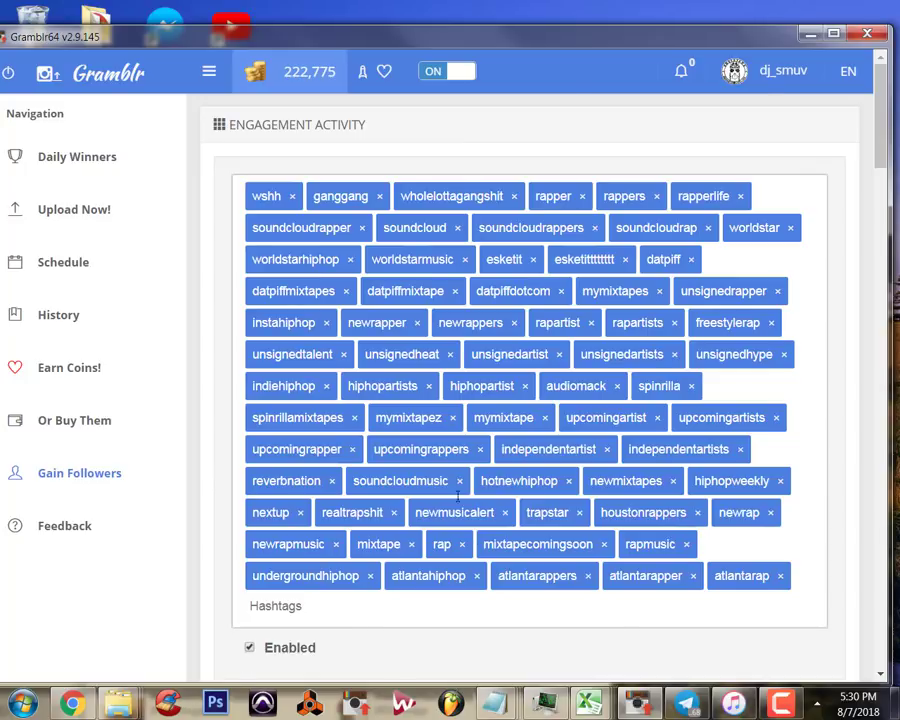
{"action": "scroll", "coordinate": [314, 572], "scroll_direction": "down", "scroll_amount": 3}
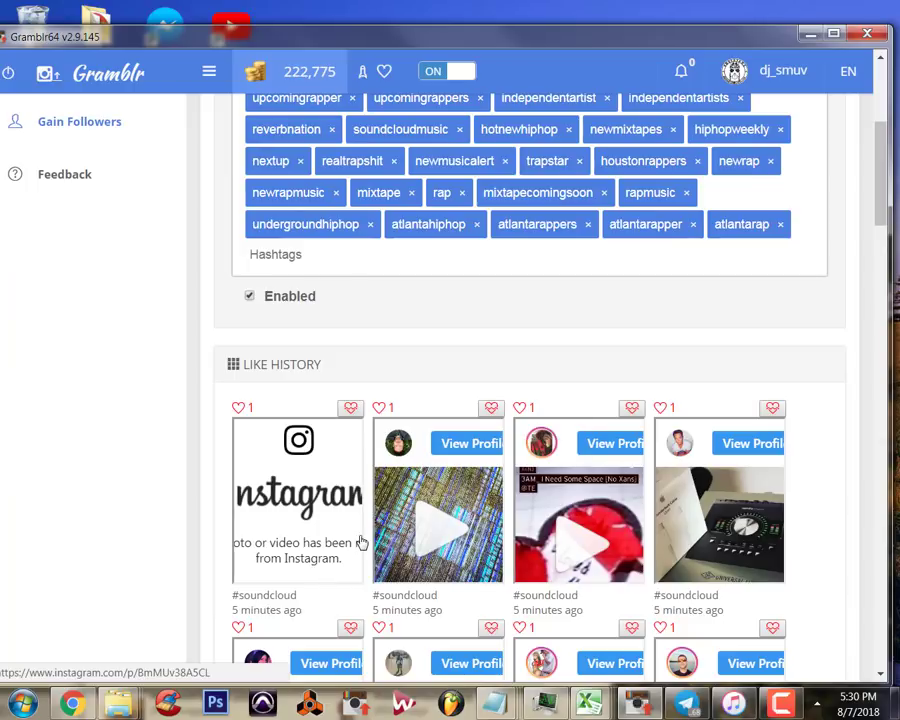
{"action": "scroll", "coordinate": [578, 545], "scroll_direction": "down", "scroll_amount": 2}
{"action": "scroll", "coordinate": [584, 547], "scroll_direction": "down", "scroll_amount": 2}
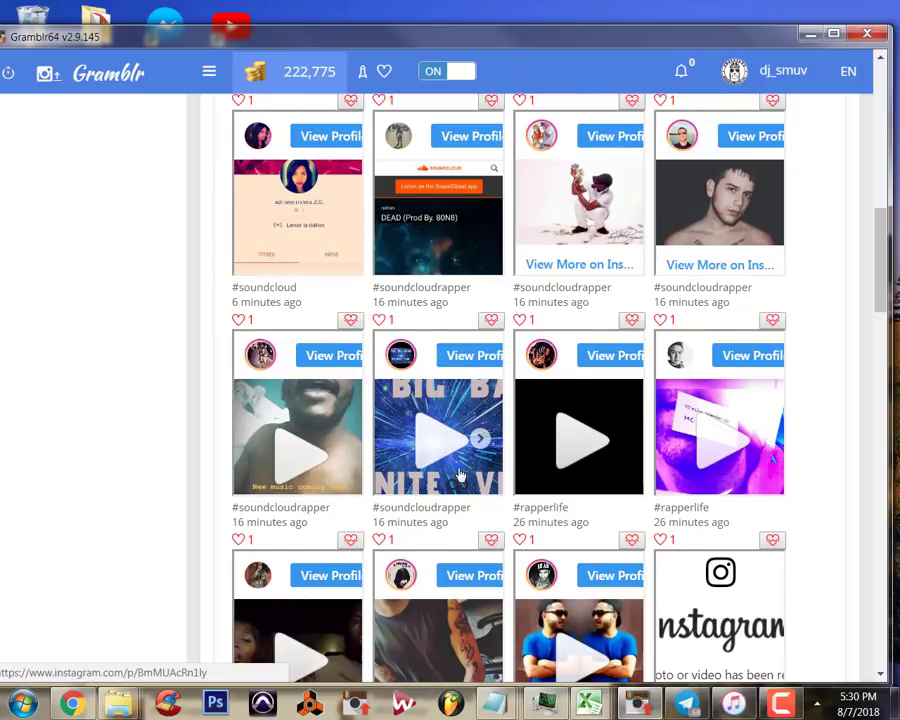
{"action": "scroll", "coordinate": [460, 476], "scroll_direction": "down", "scroll_amount": 6}
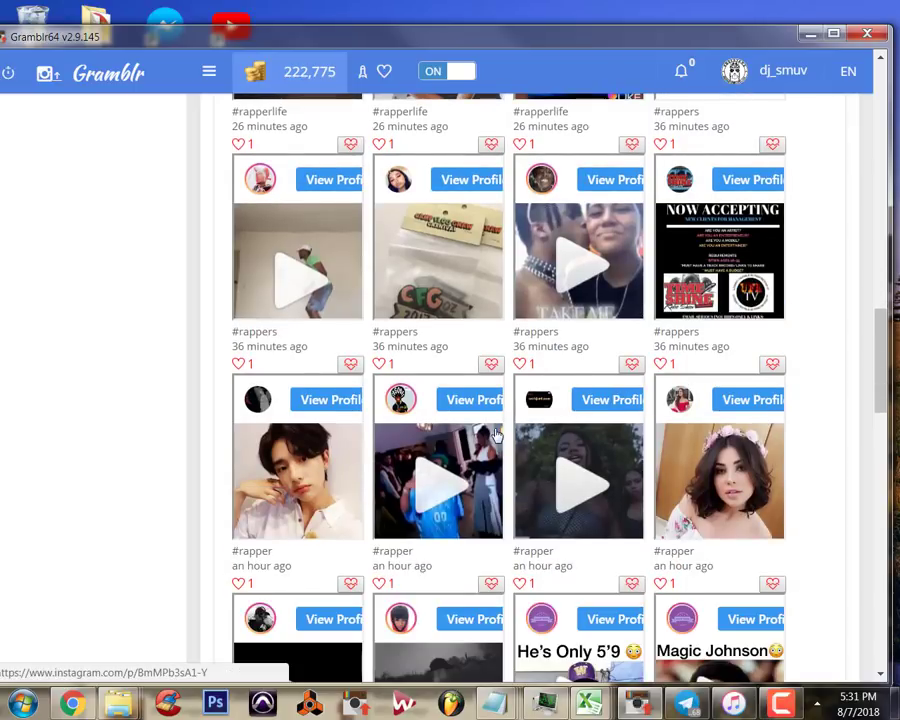
{"action": "scroll", "coordinate": [493, 433], "scroll_direction": "down", "scroll_amount": 3}
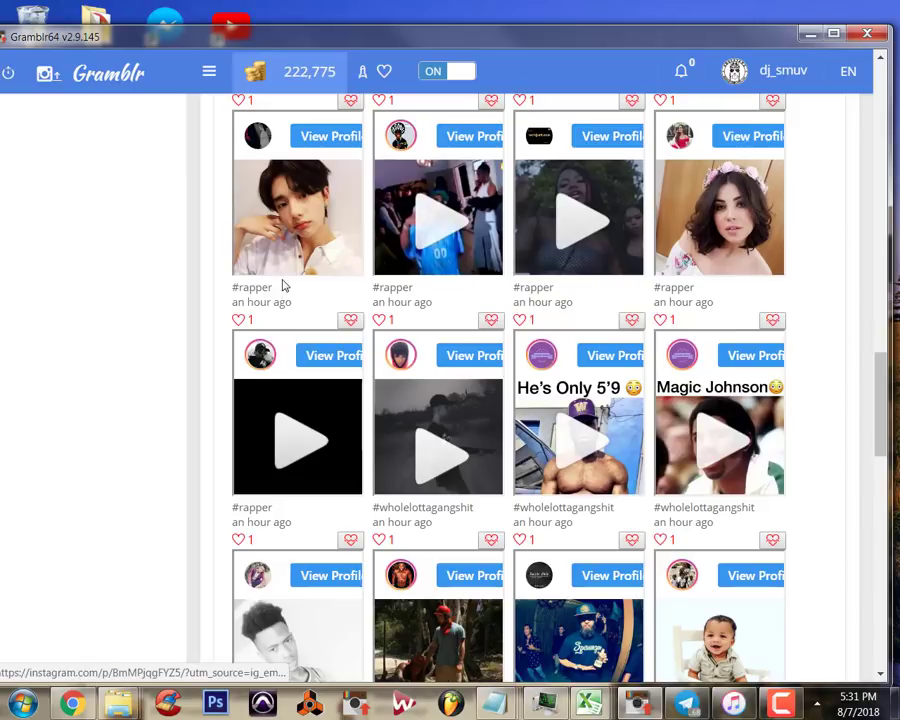
{"action": "scroll", "coordinate": [332, 345], "scroll_direction": "down", "scroll_amount": 3}
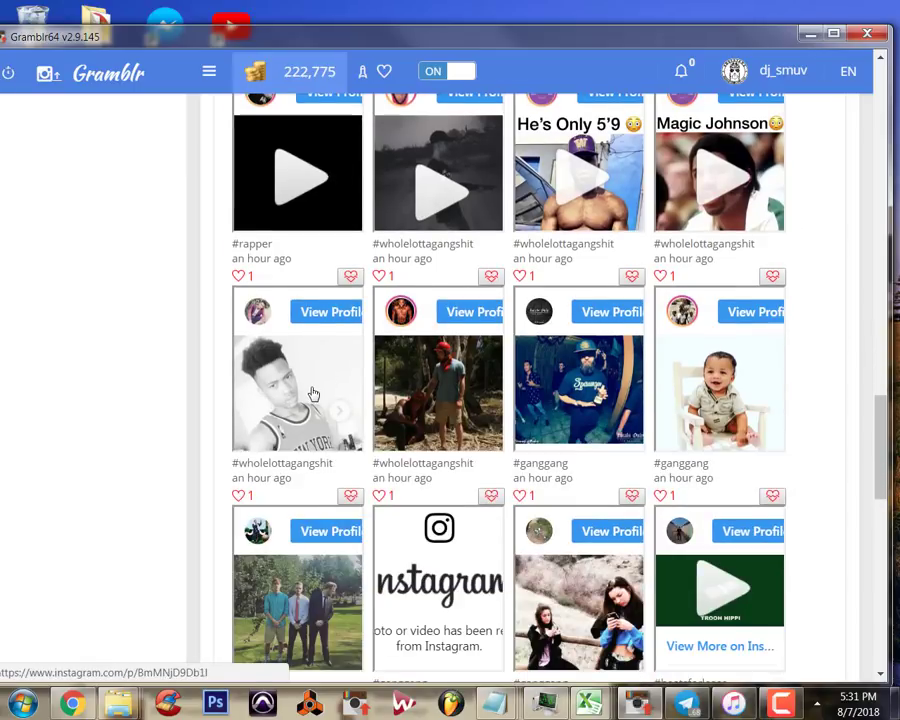
{"action": "scroll", "coordinate": [313, 394], "scroll_direction": "down", "scroll_amount": 4}
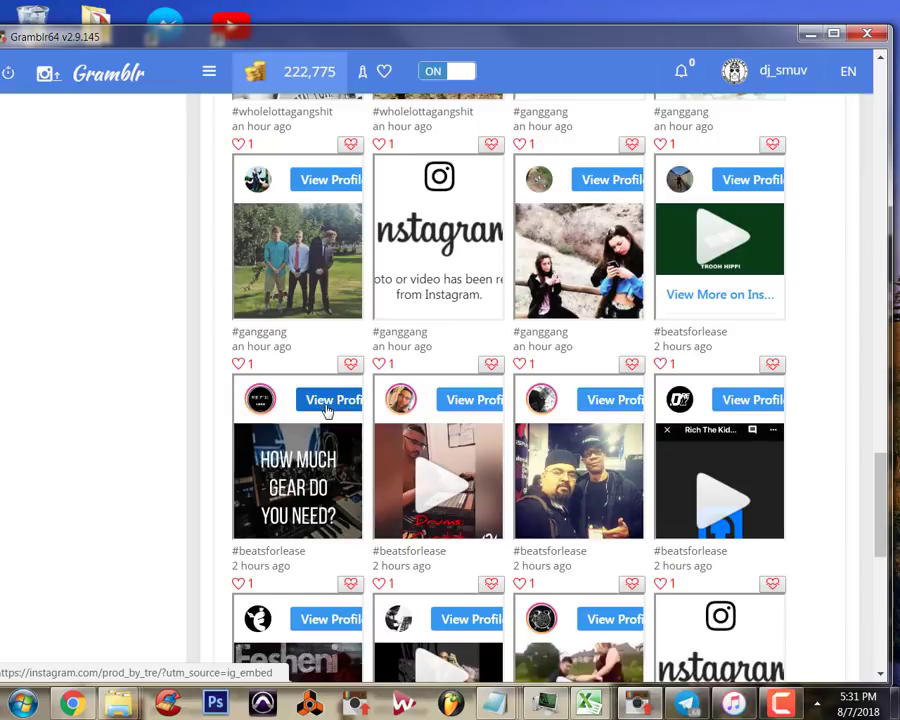
{"action": "scroll", "coordinate": [327, 410], "scroll_direction": "down", "scroll_amount": 2}
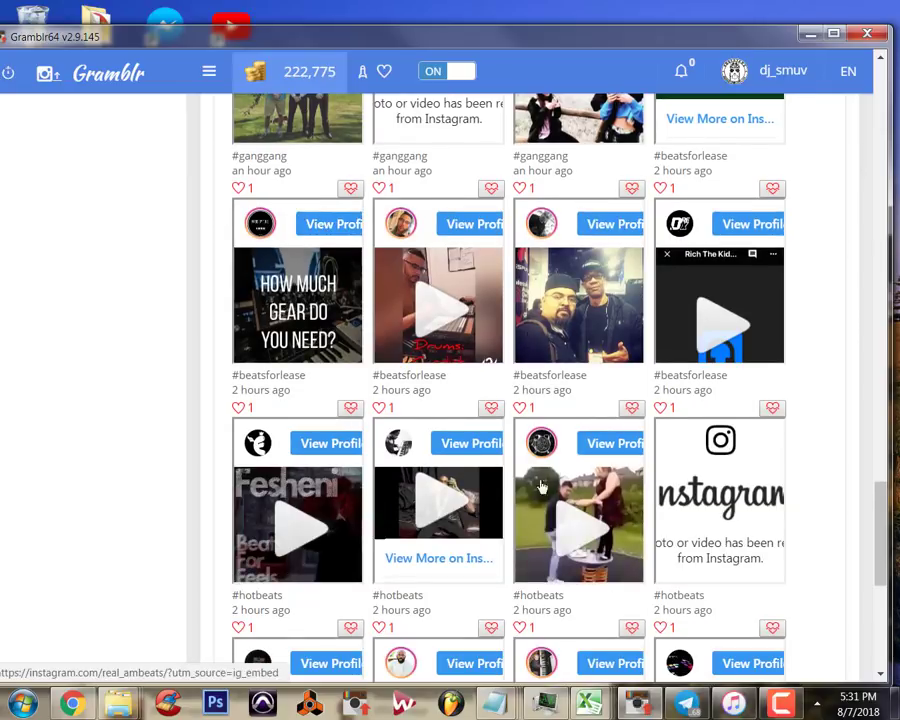
{"action": "scroll", "coordinate": [522, 480], "scroll_direction": "down", "scroll_amount": 4}
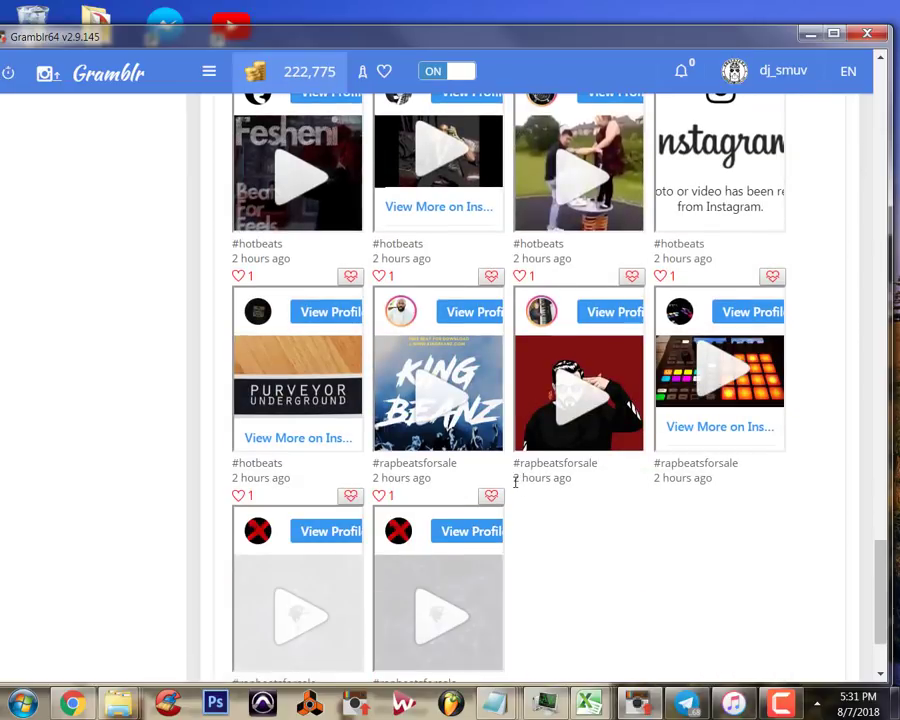
{"action": "scroll", "coordinate": [510, 490], "scroll_direction": "up", "scroll_amount": 14}
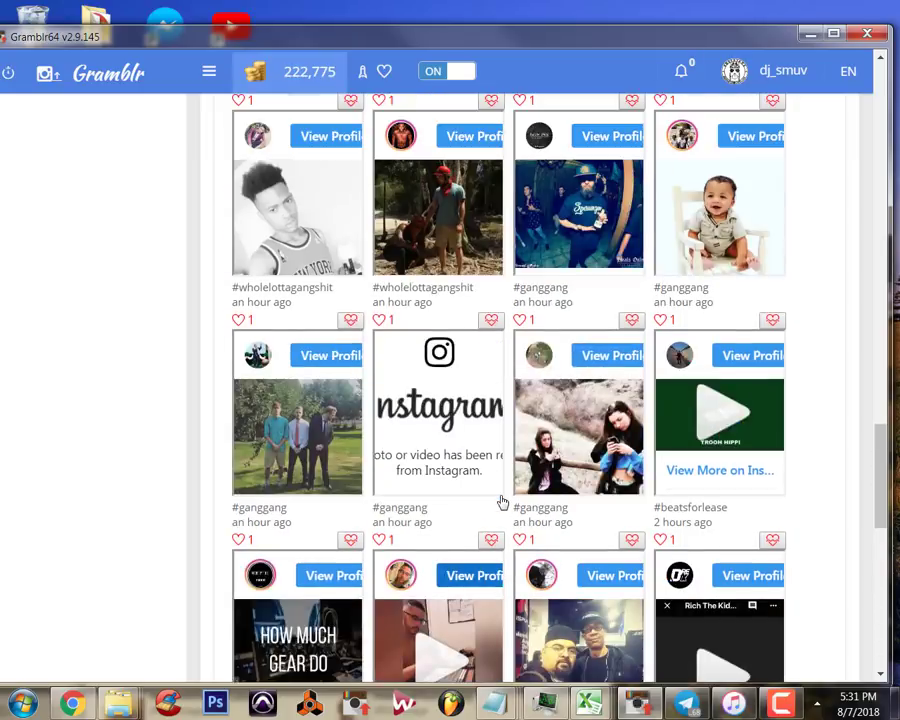
{"action": "scroll", "coordinate": [500, 500], "scroll_direction": "up", "scroll_amount": 12}
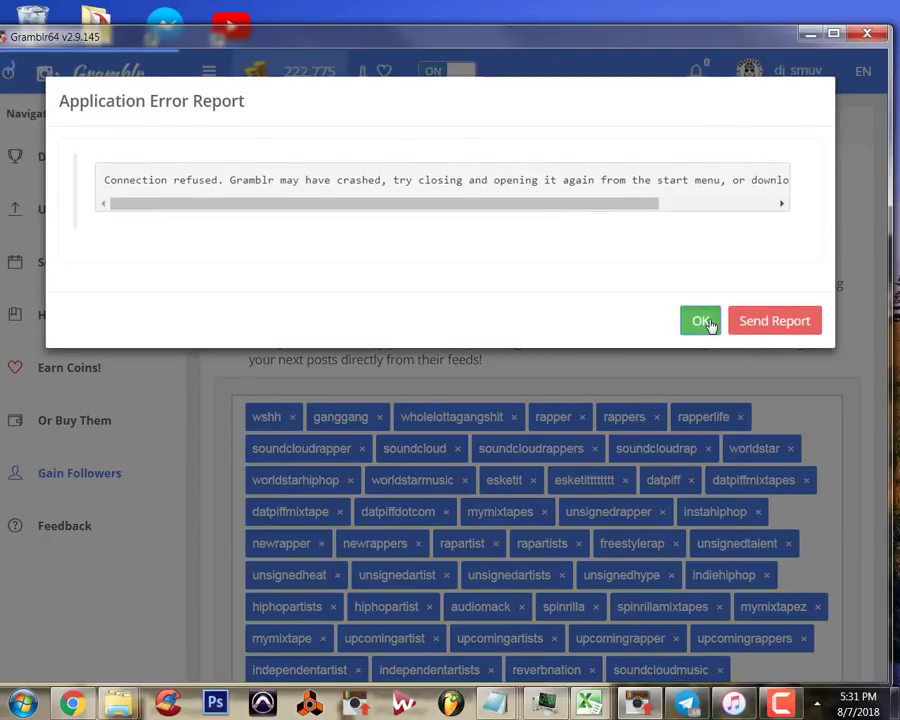
Dismiss the application error reports without sending them and return to the Gain Followers page.
{"action": "left_click", "coordinate": [704, 322]}
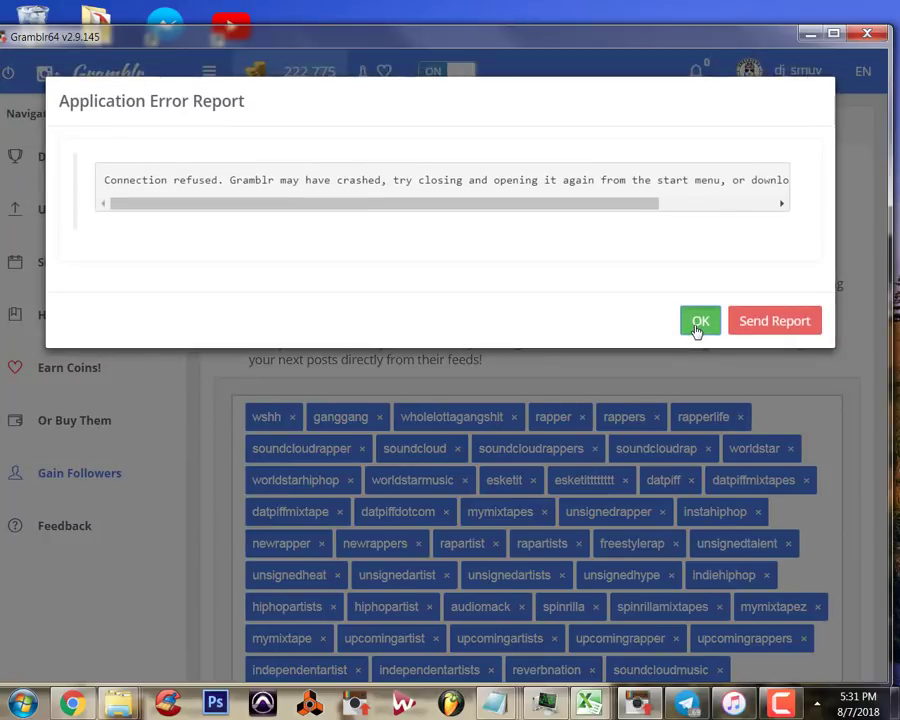
{"action": "left_click", "coordinate": [699, 322]}
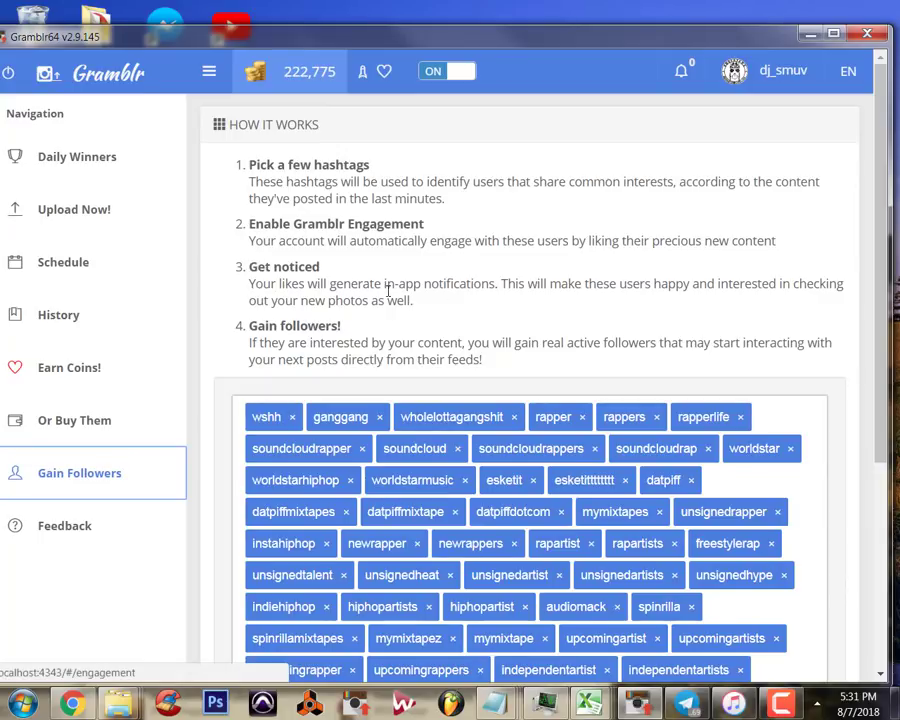